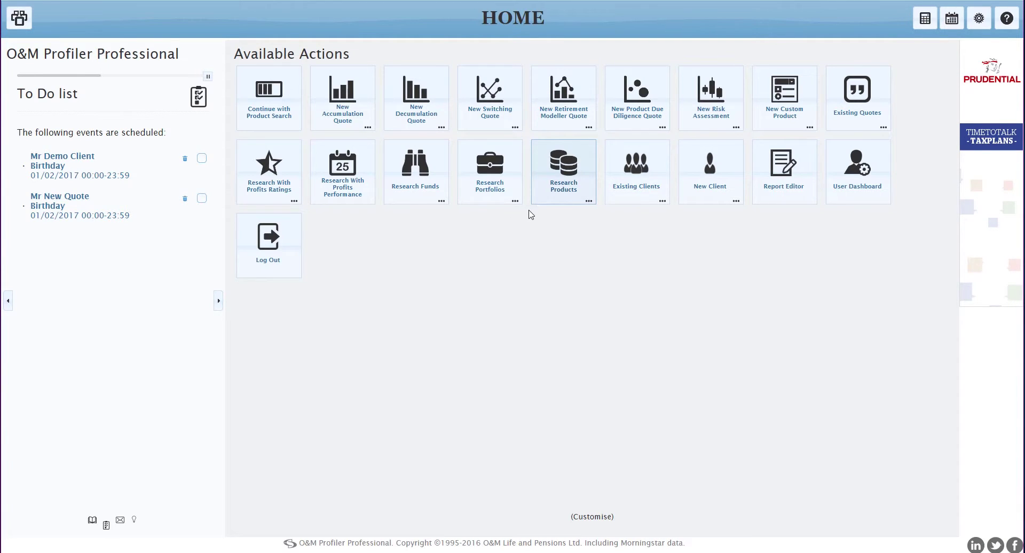
# Create a new custom product with Scottish Widows as its provider.
pyautogui.click(784, 102)
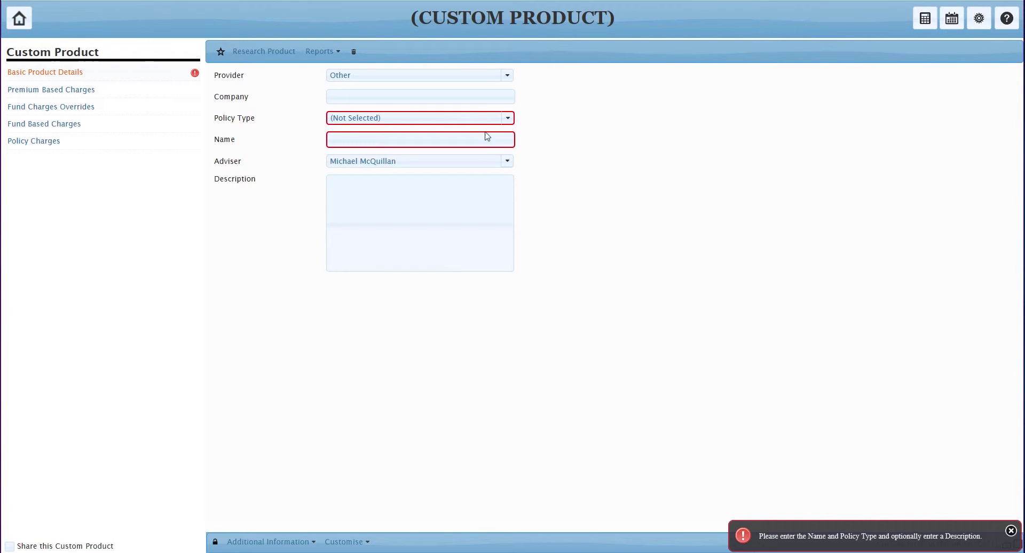
pyautogui.click(507, 75)
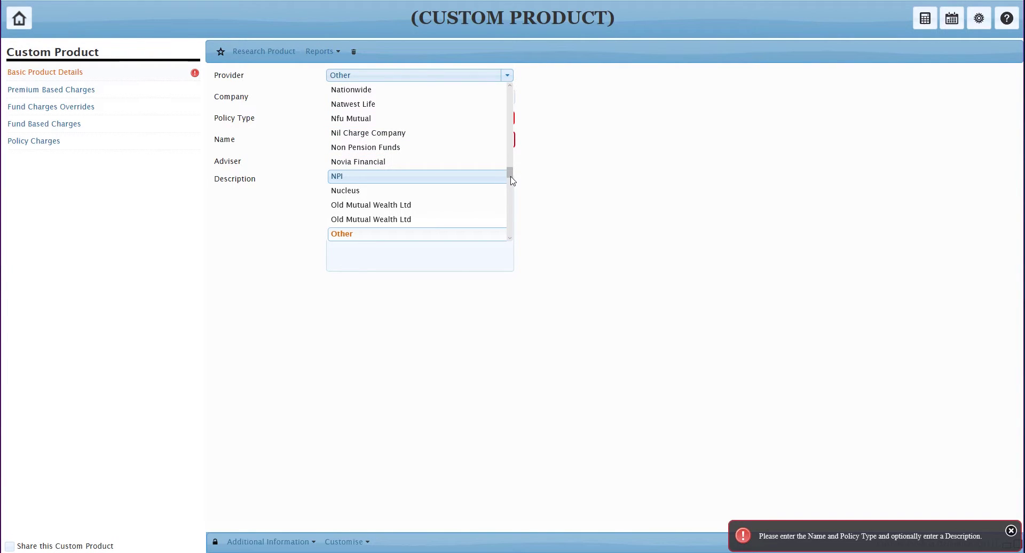
pyautogui.scroll(-4, 462, 190)
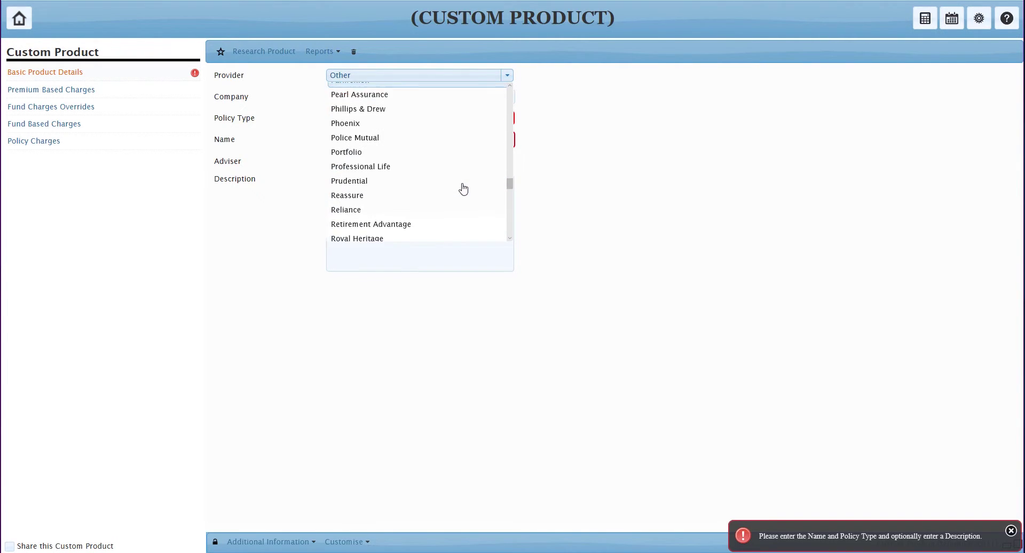
pyautogui.scroll(-5, 462, 188)
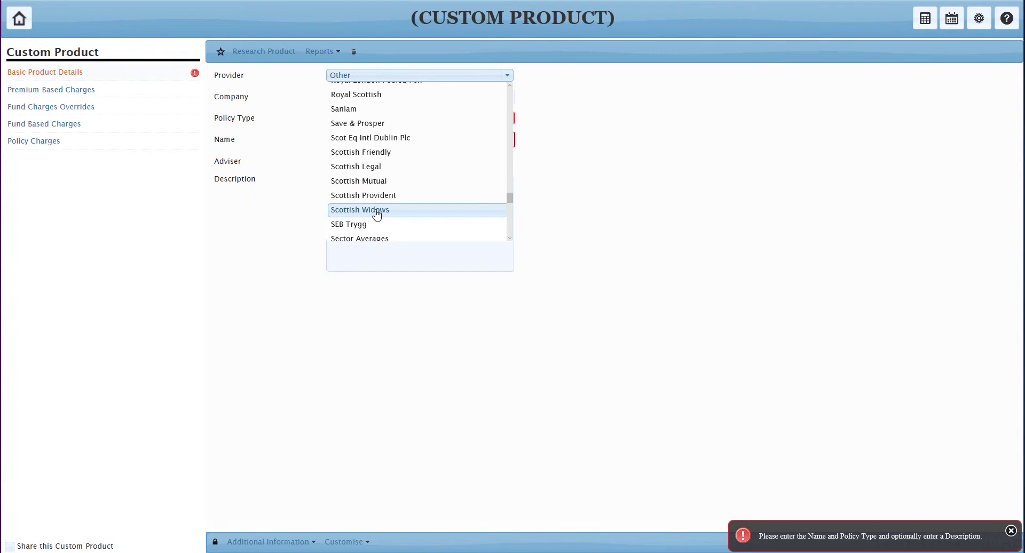
pyautogui.click(376, 214)
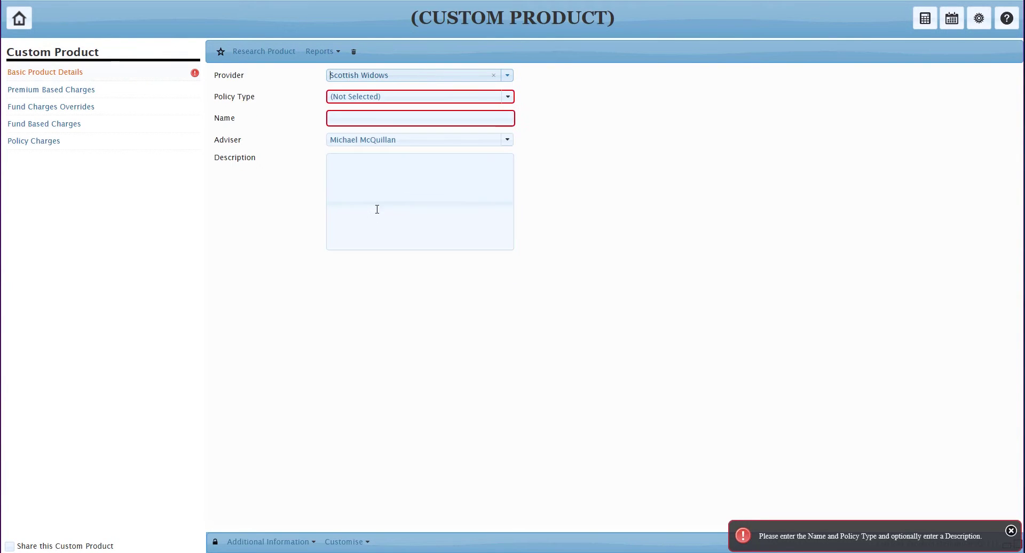
# Set the custom product's policy type to Pension and name it Scottish Widows GPP.
pyautogui.click(507, 97)
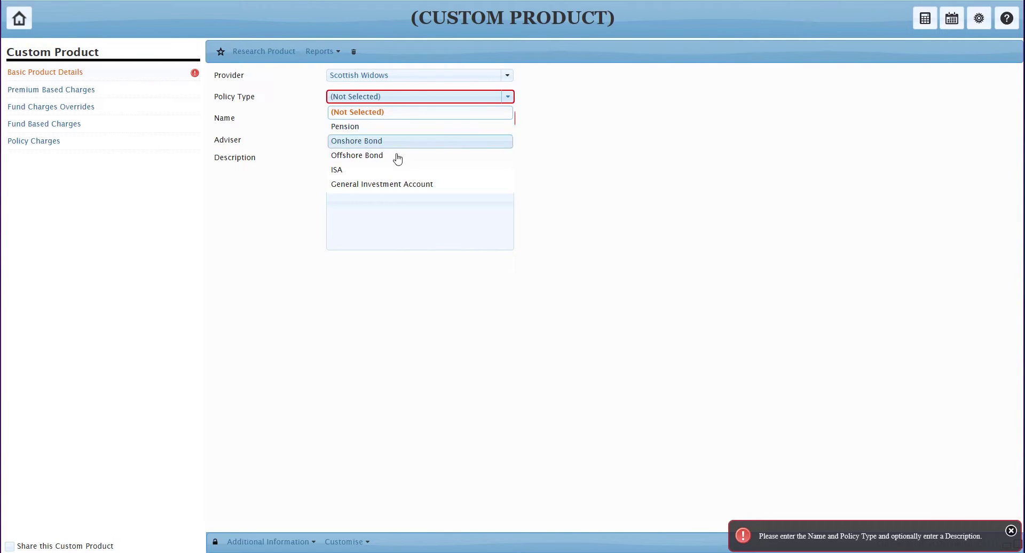
pyautogui.click(383, 127)
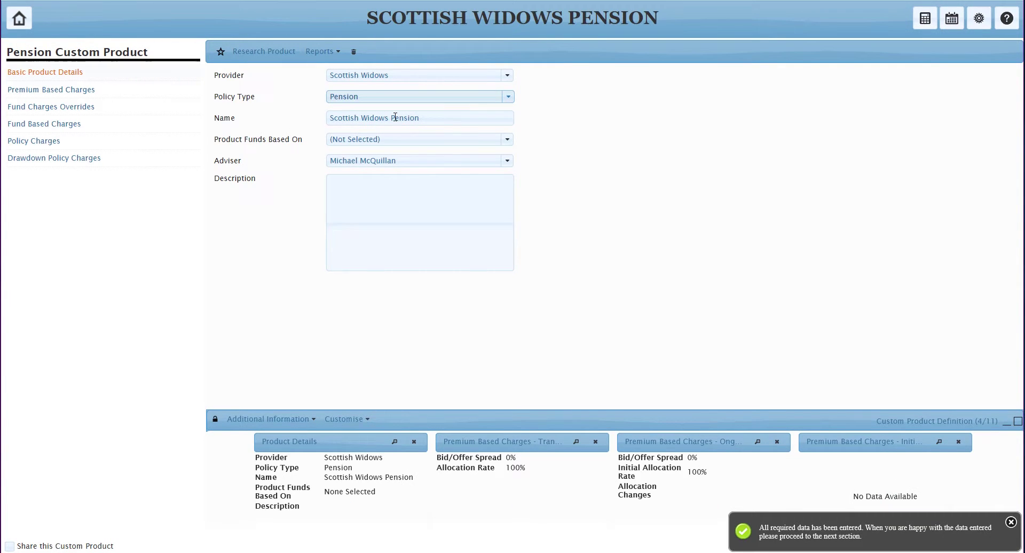
pyautogui.doubleClick(402, 118)
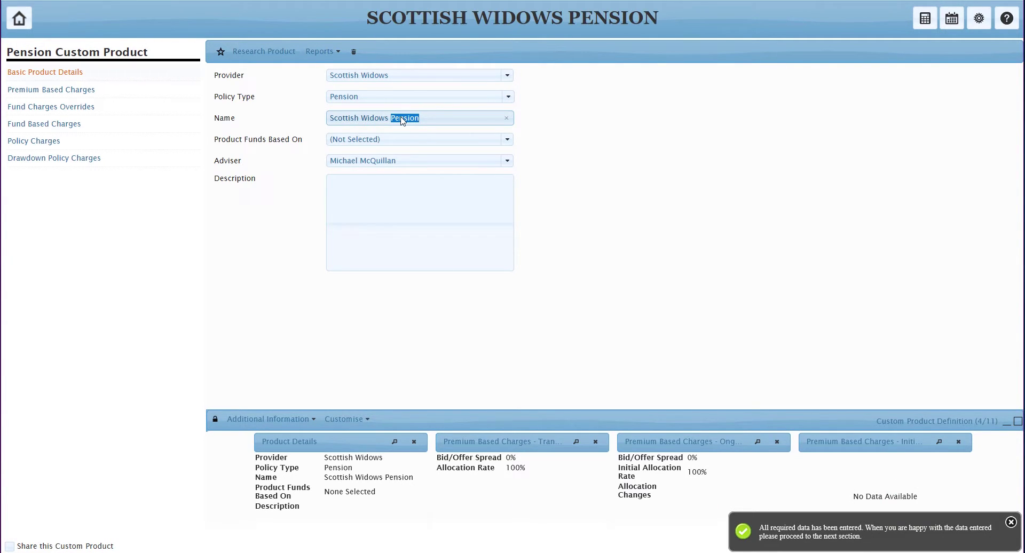
pyautogui.write('GPP')
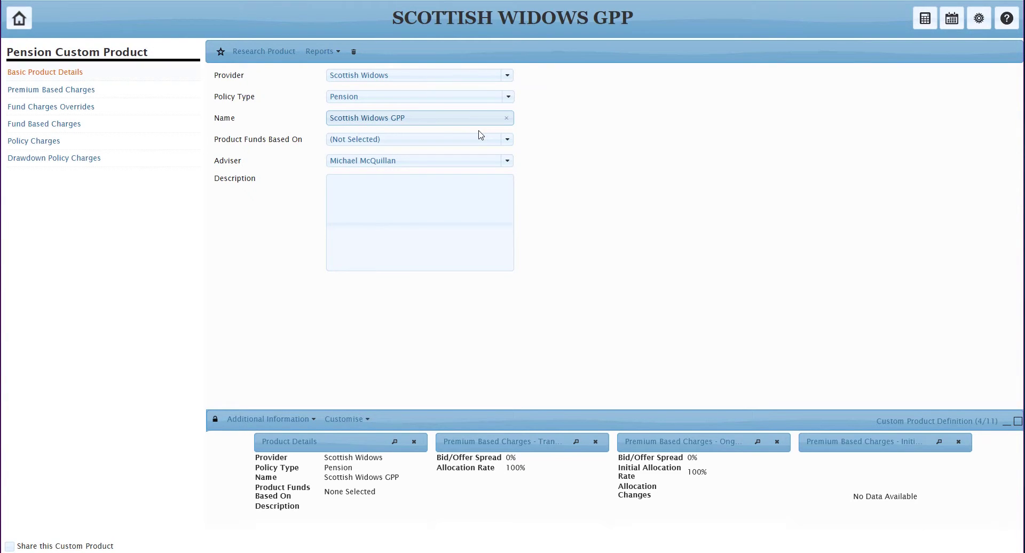
# Base the product funds on the Scottish Widows Retirement Account.
pyautogui.click(507, 141)
pyautogui.scroll(-12, 470, 211)
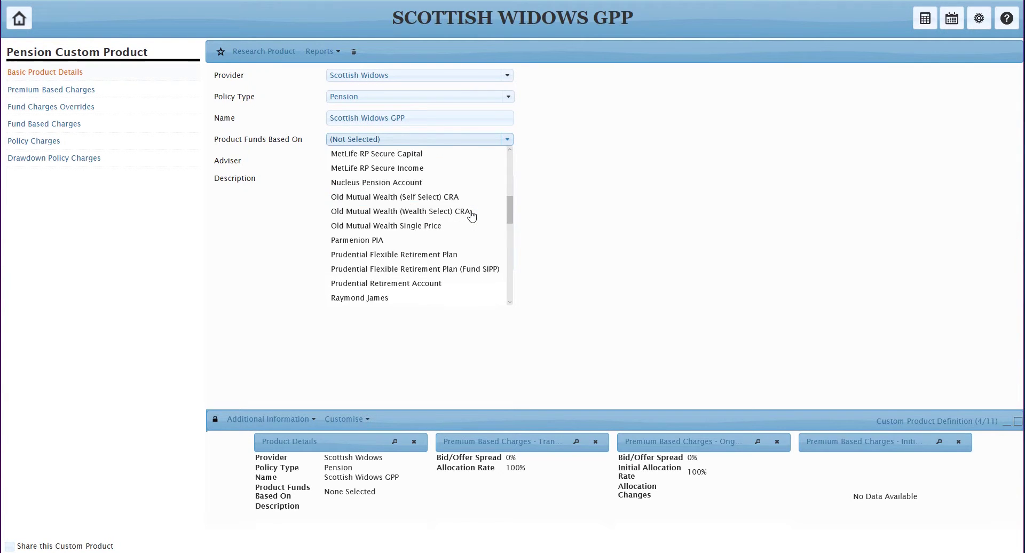
pyautogui.scroll(-1, 422, 226)
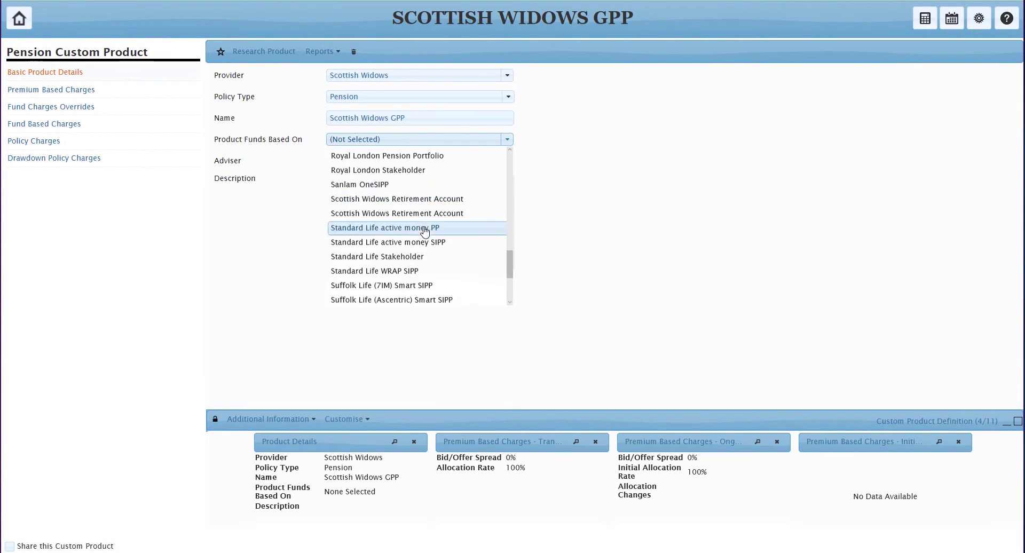
pyautogui.click(435, 208)
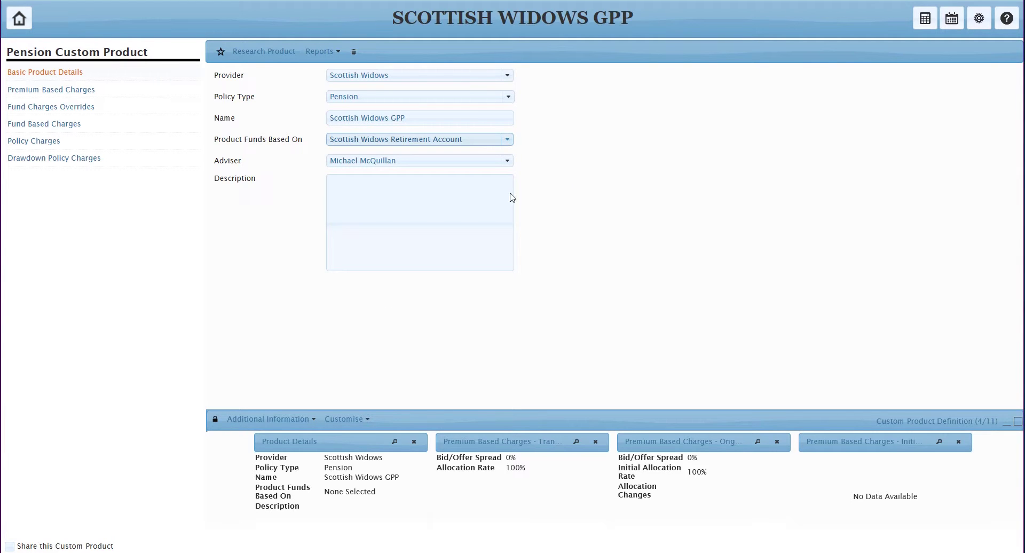
pyautogui.click(380, 205)
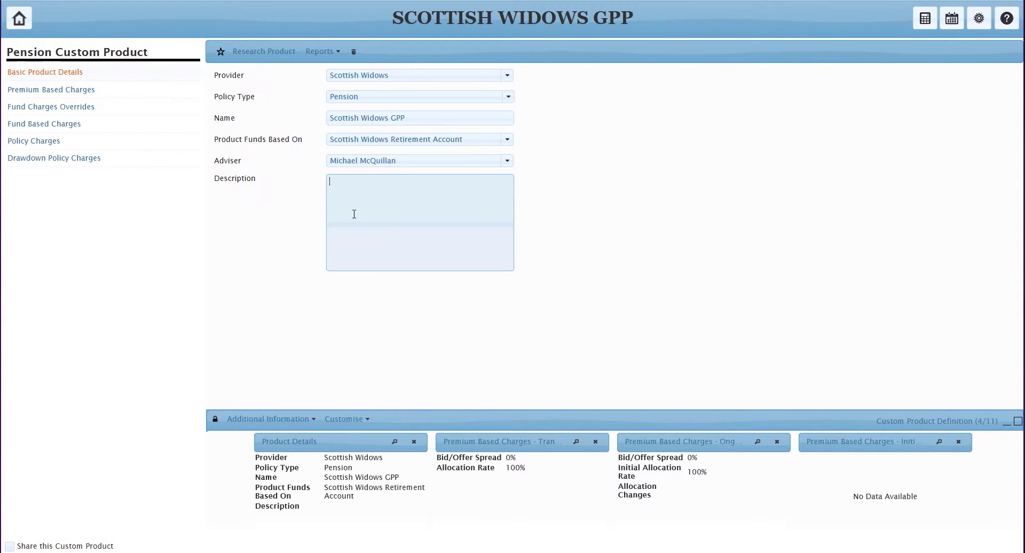
# Review the premium based charges for the transfer value and ongoing premiums, and how the annual management charge is calculated.
pyautogui.click(55, 96)
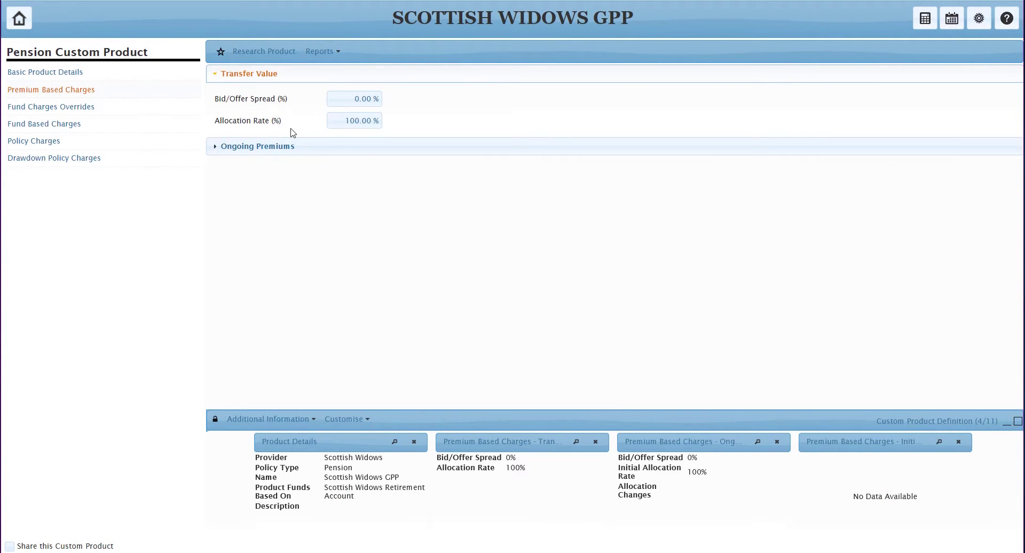
pyautogui.click(286, 146)
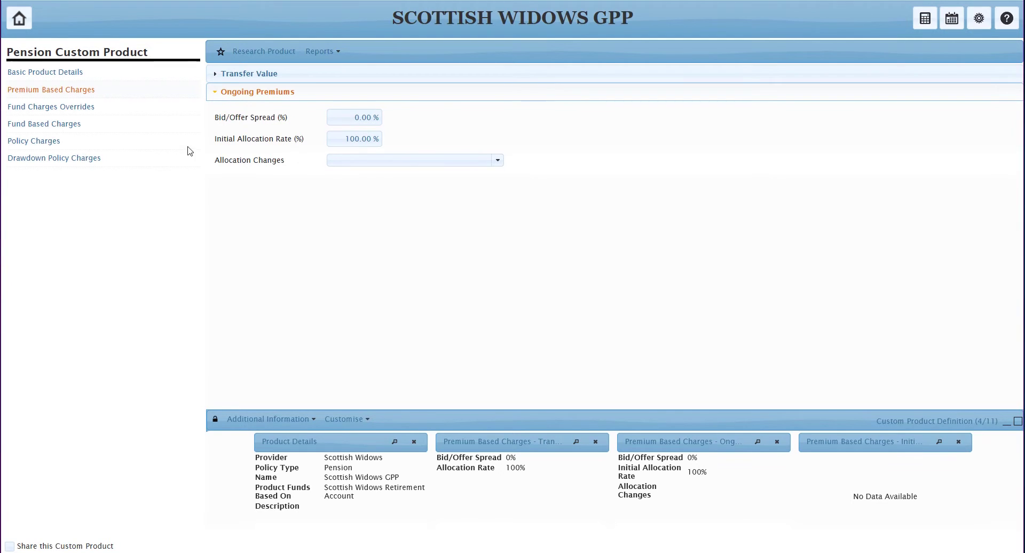
pyautogui.click(53, 108)
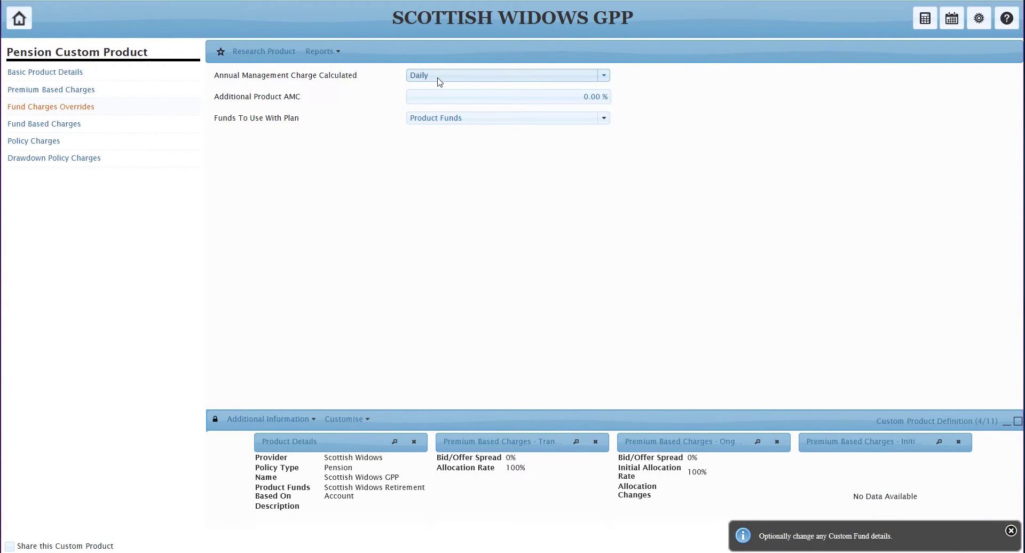
pyautogui.click(437, 80)
pyautogui.click(438, 81)
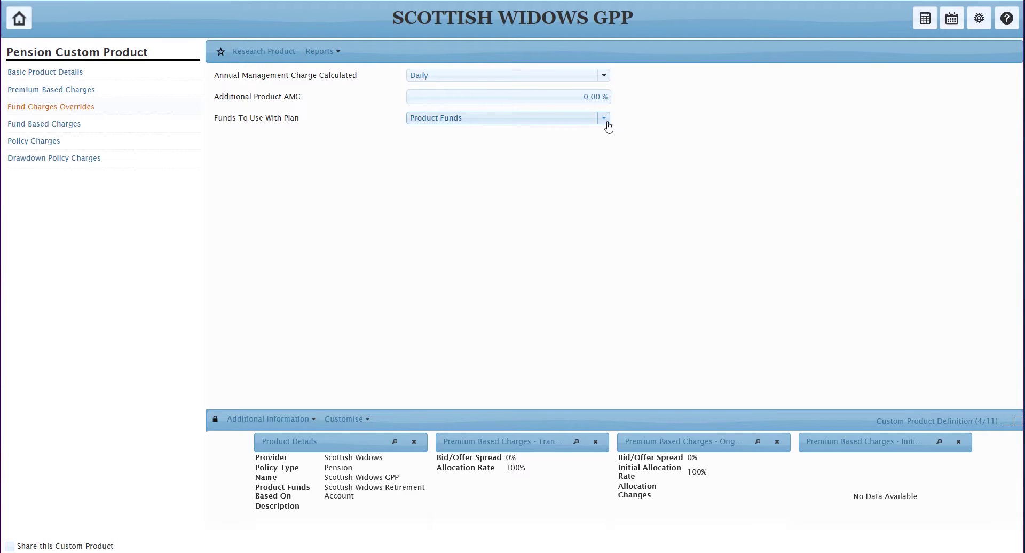
# Try Fund Charges Overrides as the funds to use with the plan, and switch back to Product Funds.
pyautogui.click(607, 124)
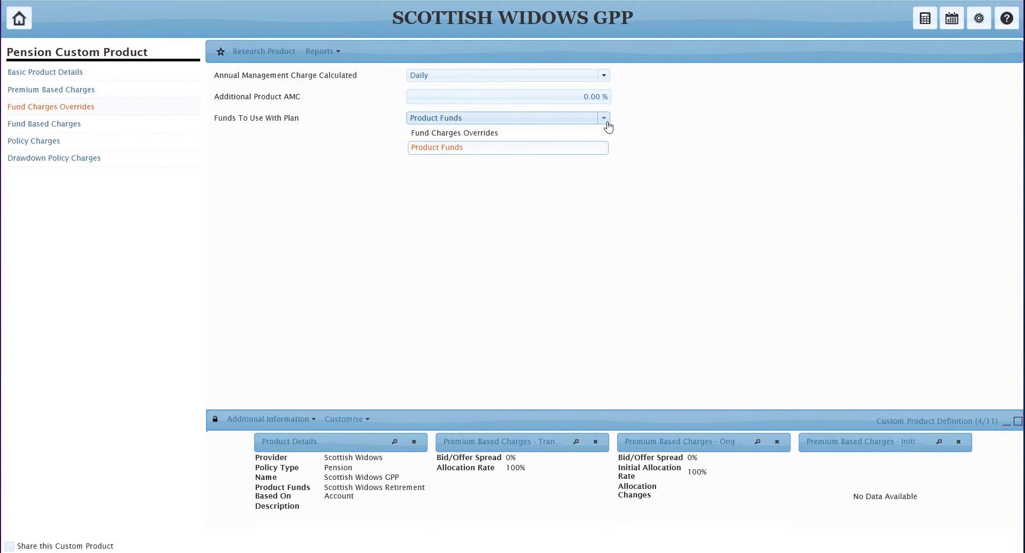
pyautogui.click(515, 134)
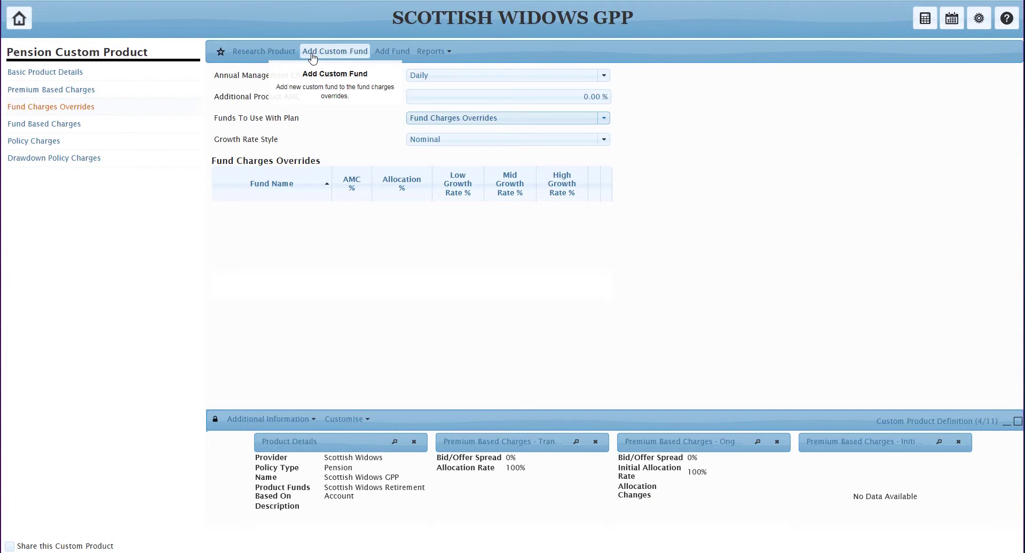
pyautogui.click(605, 120)
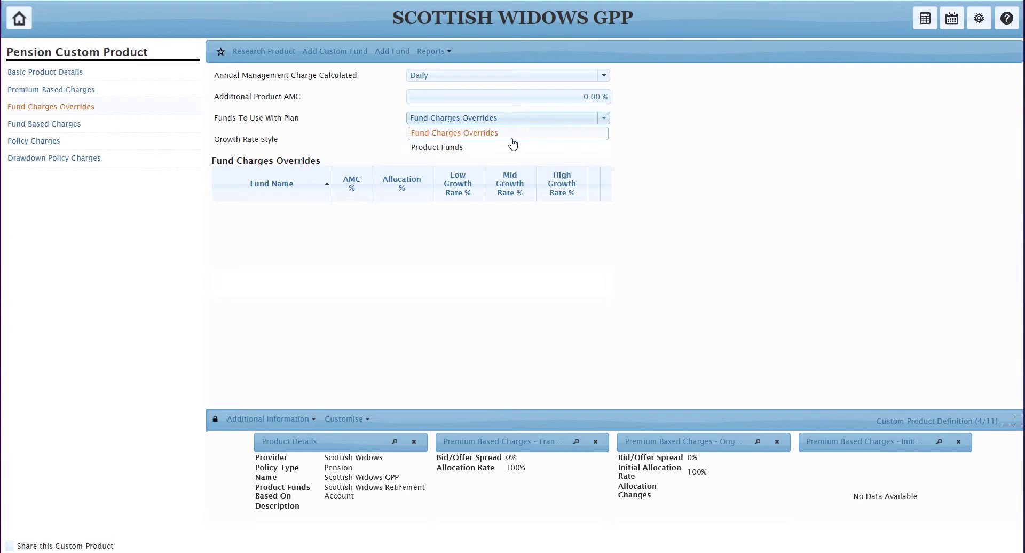
pyautogui.click(492, 150)
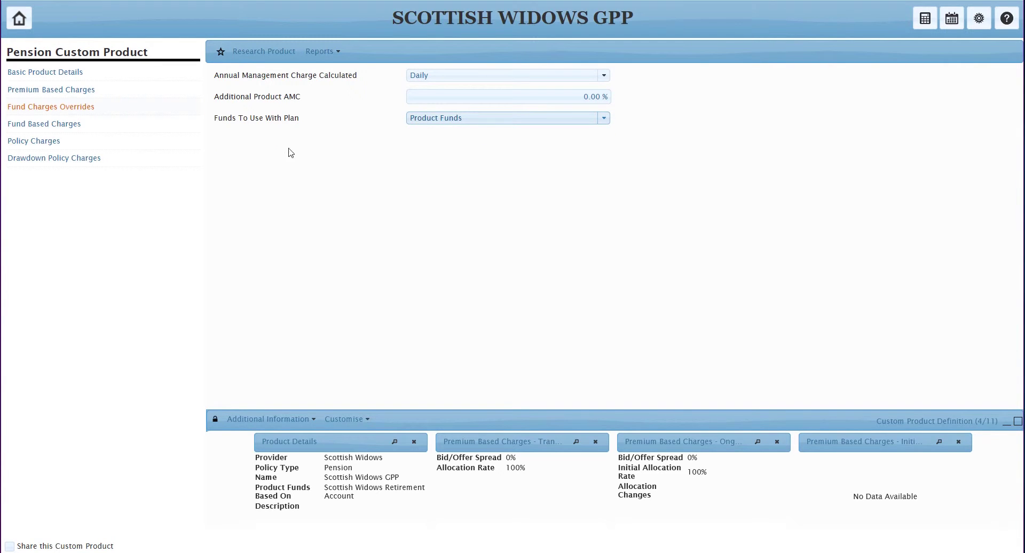
# Set up 3 AMC reductions for larger funds in the fund based charges, increasing annually by 0%.
pyautogui.click(72, 125)
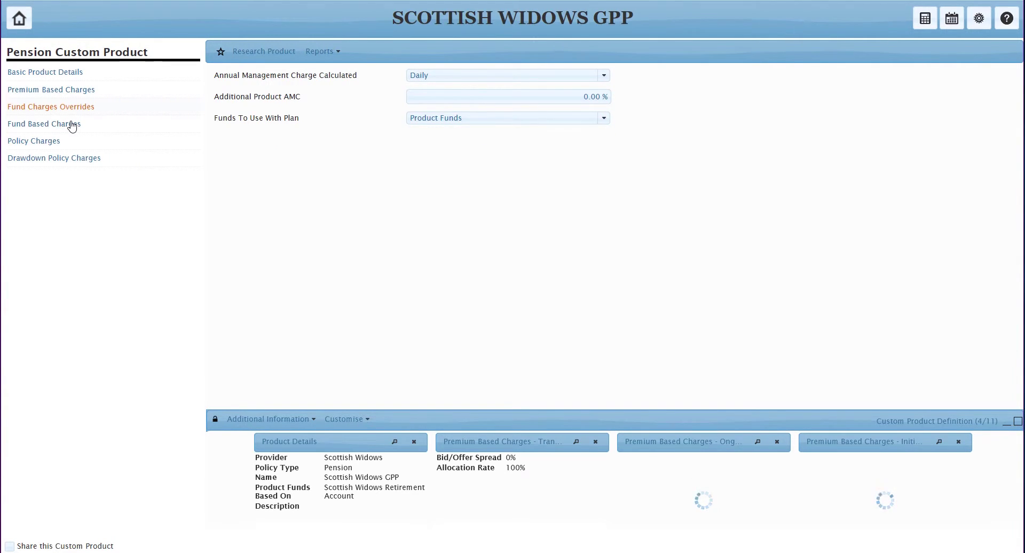
pyautogui.click(74, 126)
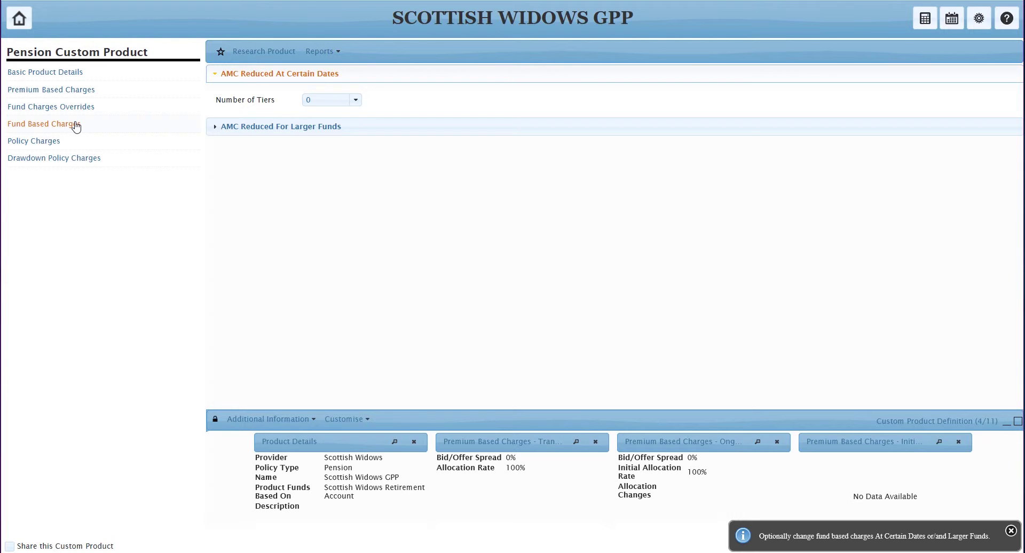
pyautogui.click(354, 101)
pyautogui.click(354, 101)
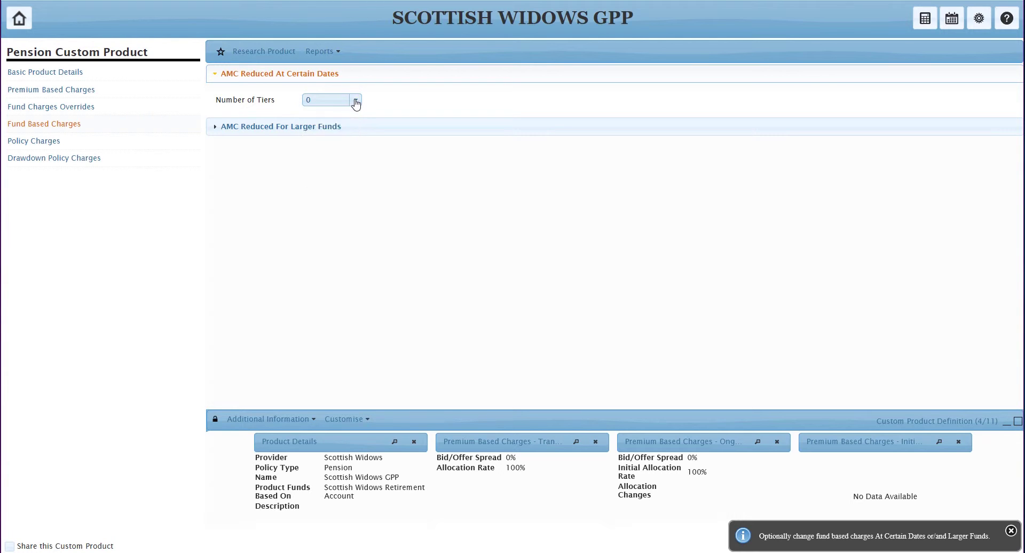
pyautogui.click(298, 127)
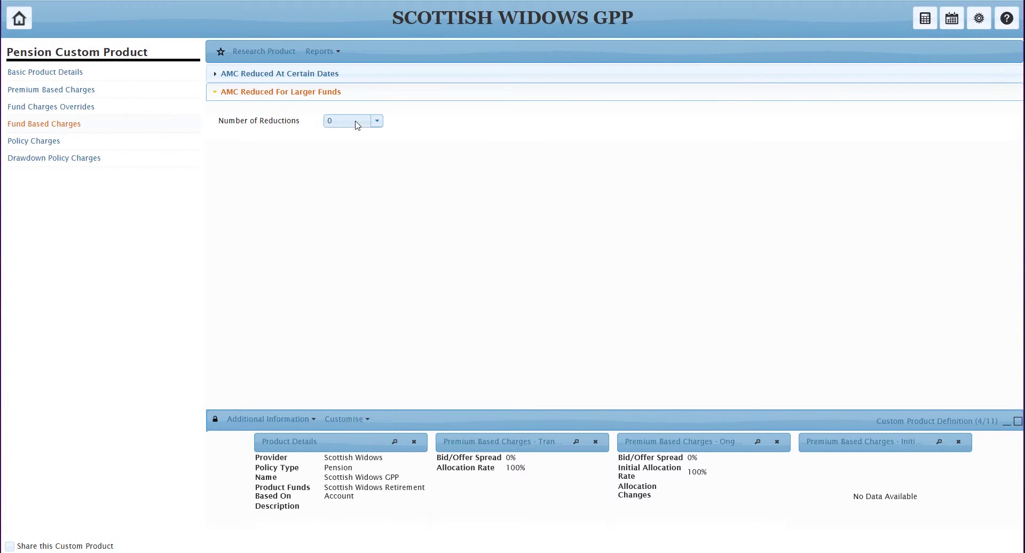
pyautogui.click(377, 123)
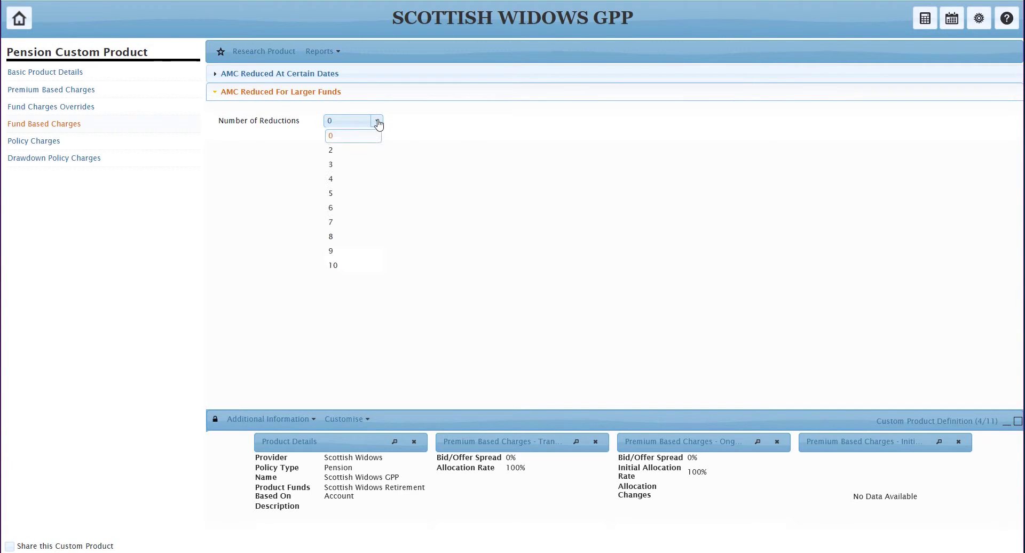
pyautogui.click(344, 166)
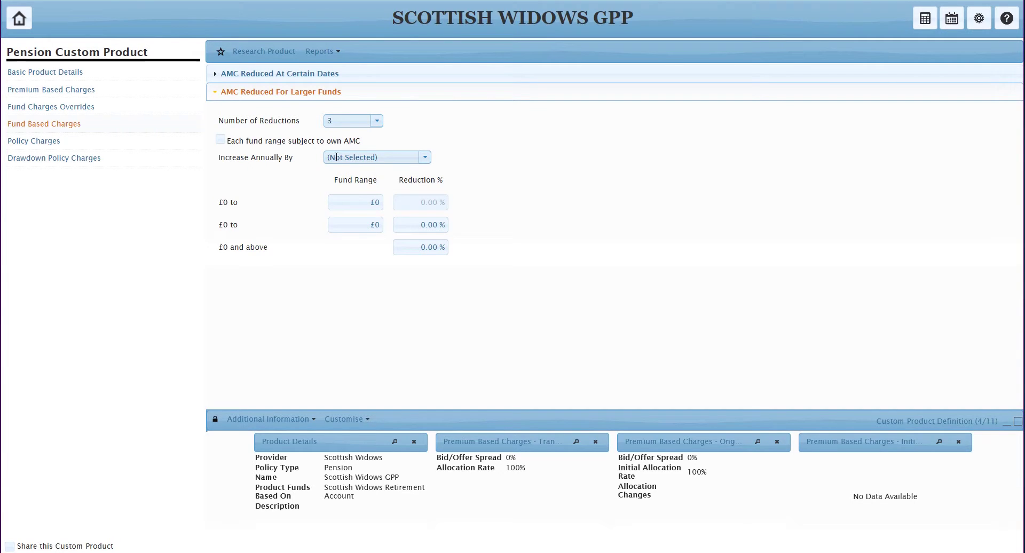
pyautogui.click(389, 156)
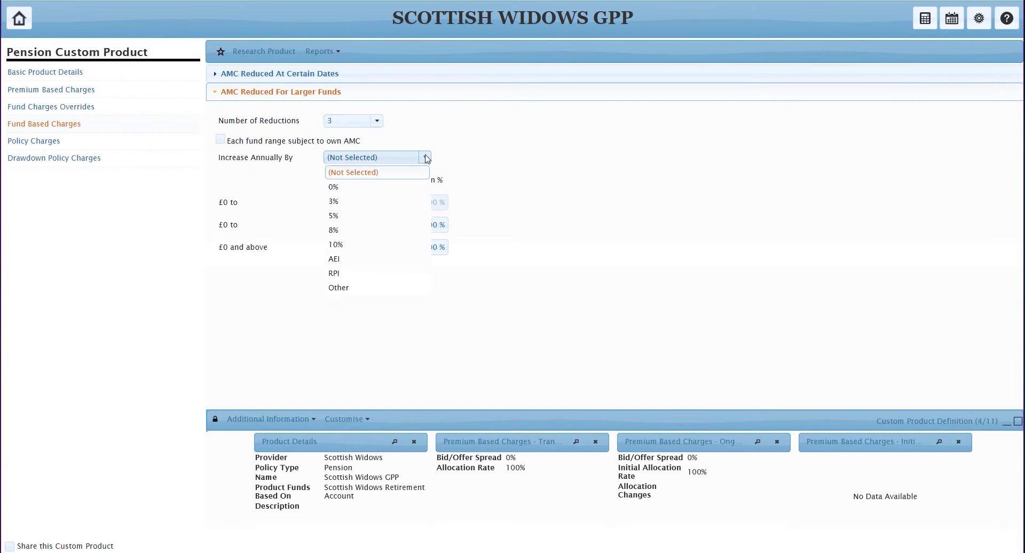
pyautogui.click(382, 187)
# Set the upper limits of the first two fund ranges to £25000 and £100000.
pyautogui.click(361, 223)
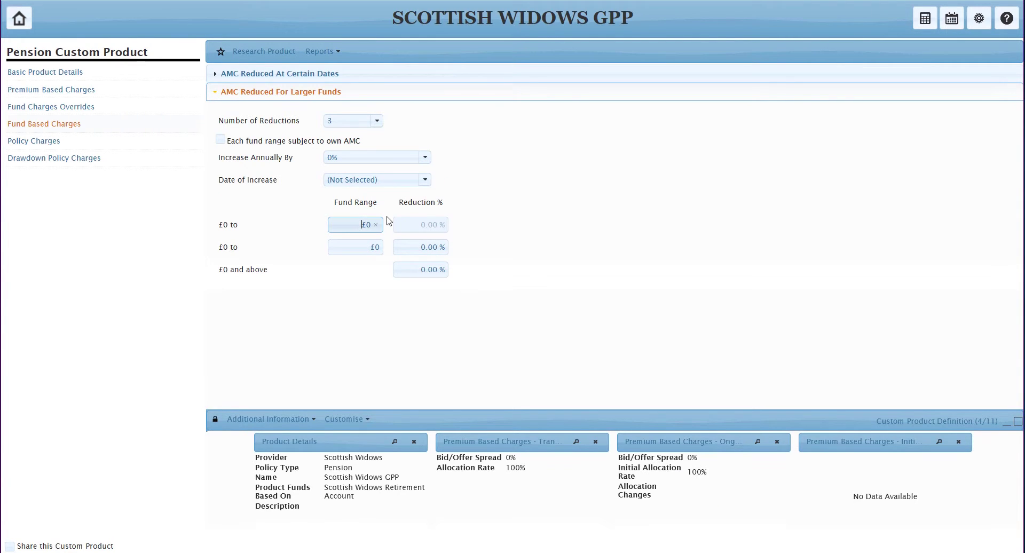
pyautogui.write('25000')
pyautogui.click(368, 246)
pyautogui.write('1')
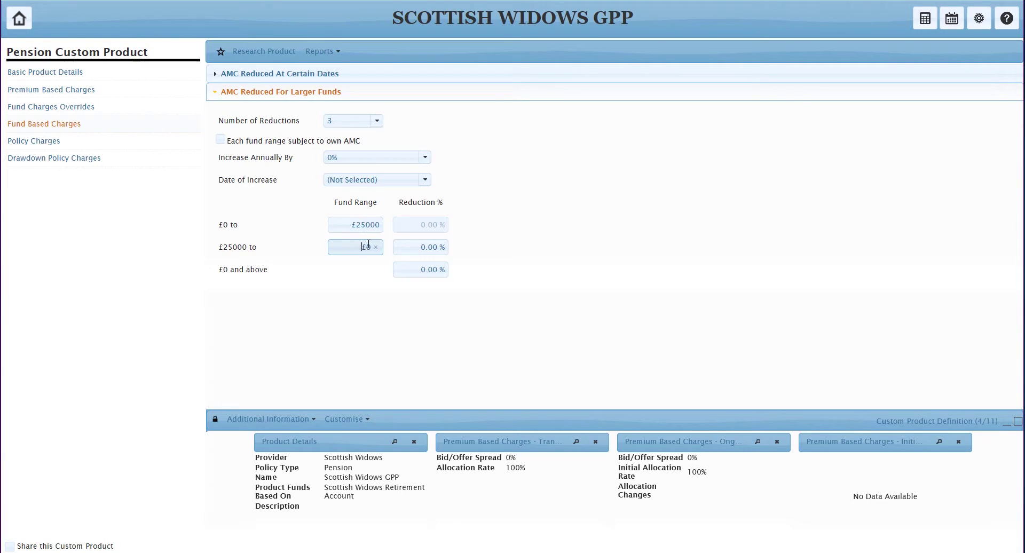
pyautogui.write('000')
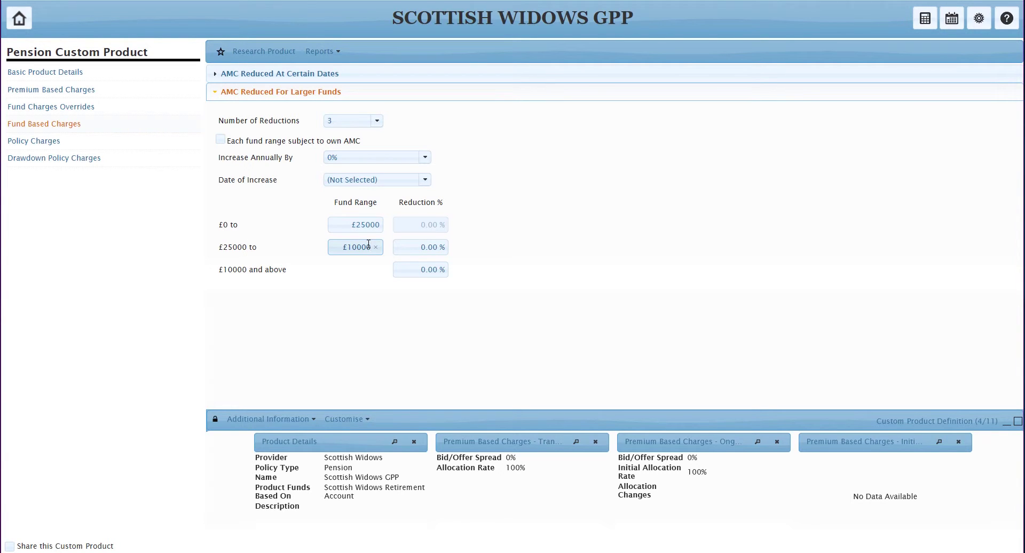
pyautogui.write('0')
# Set the AMC reduction to 0.05% for the £25000 to £100000 range and 0.10% for £100000 and above.
pyautogui.click(410, 248)
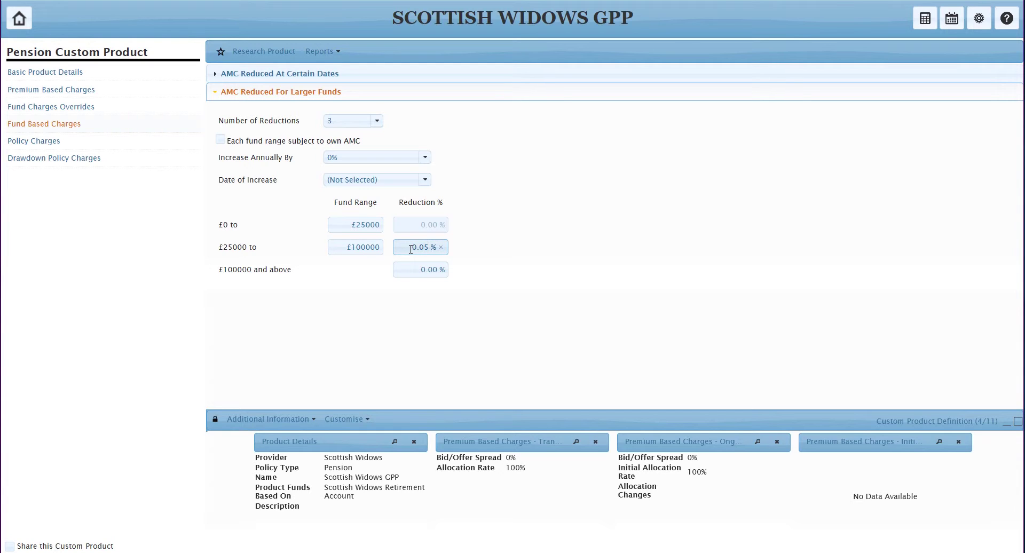
pyautogui.click(417, 271)
pyautogui.write('1')
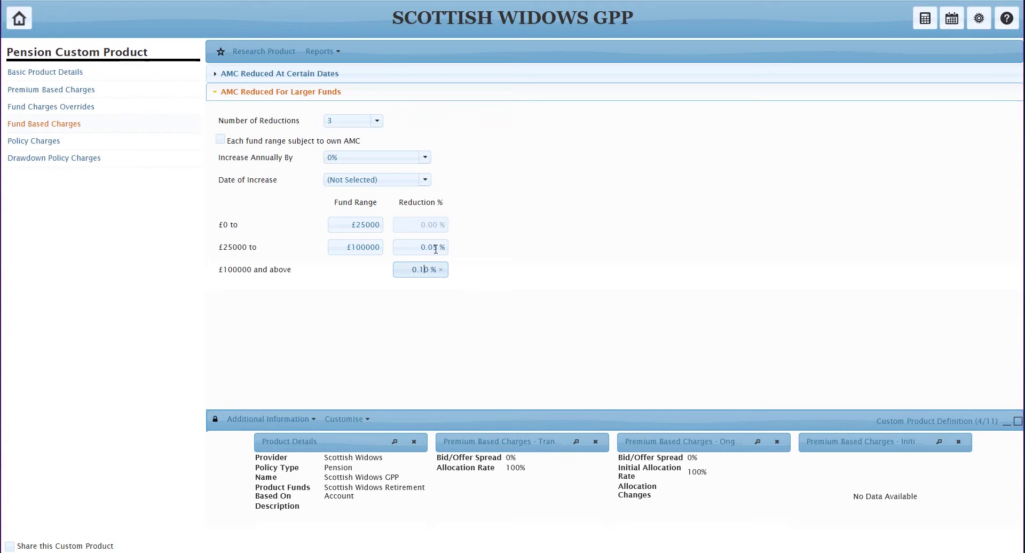
pyautogui.click(219, 139)
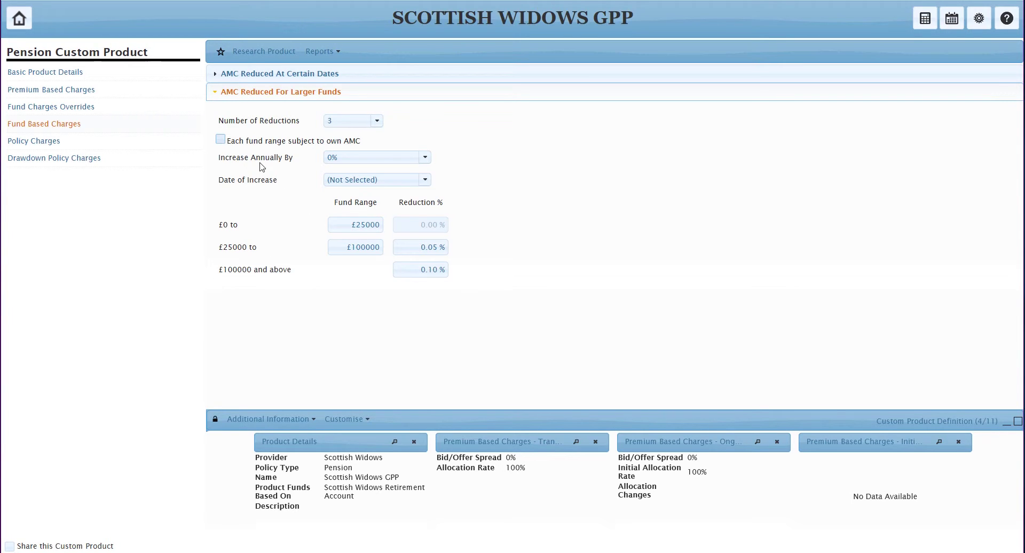
# Add one ongoing charge to the policy charges and name it Platform Fee.
pyautogui.click(38, 144)
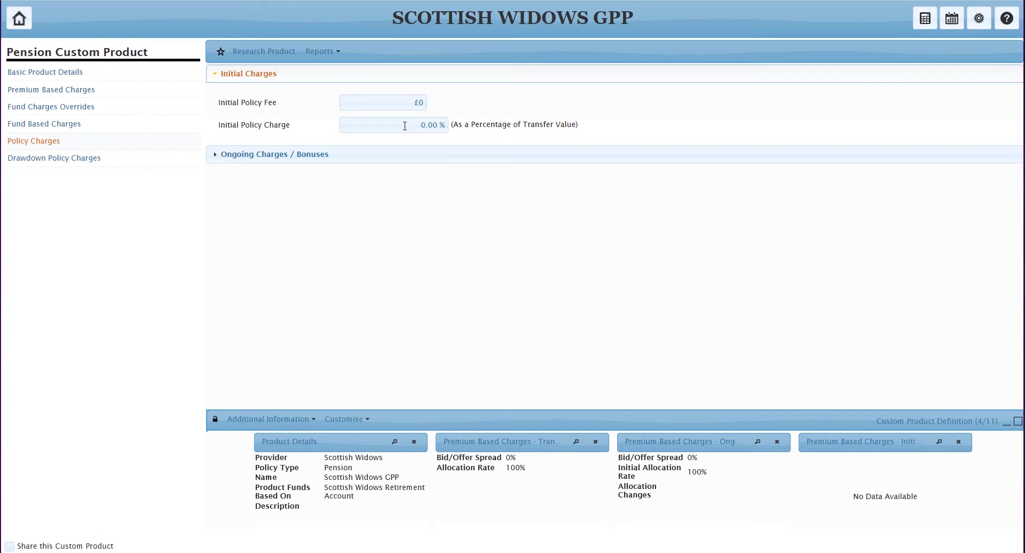
pyautogui.click(268, 155)
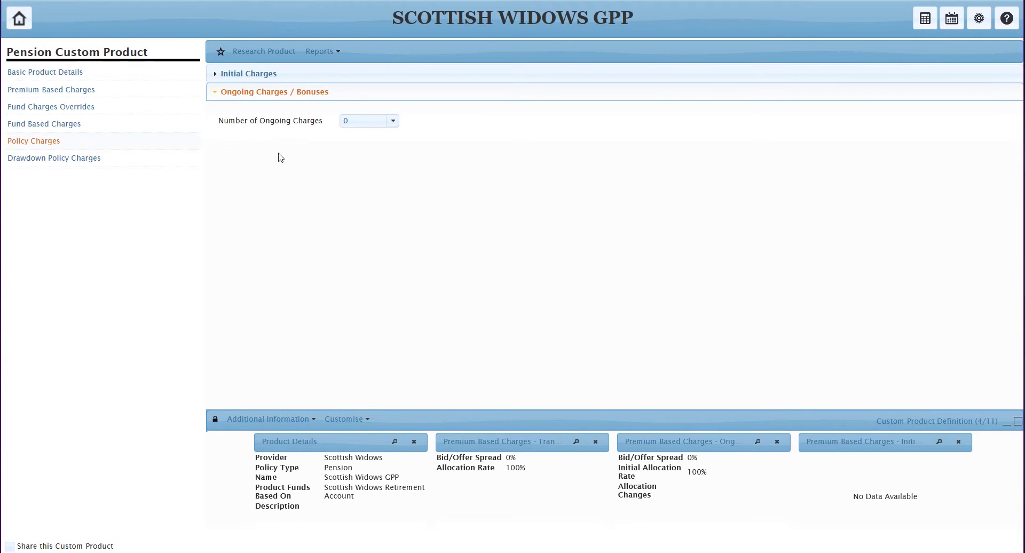
pyautogui.click(395, 121)
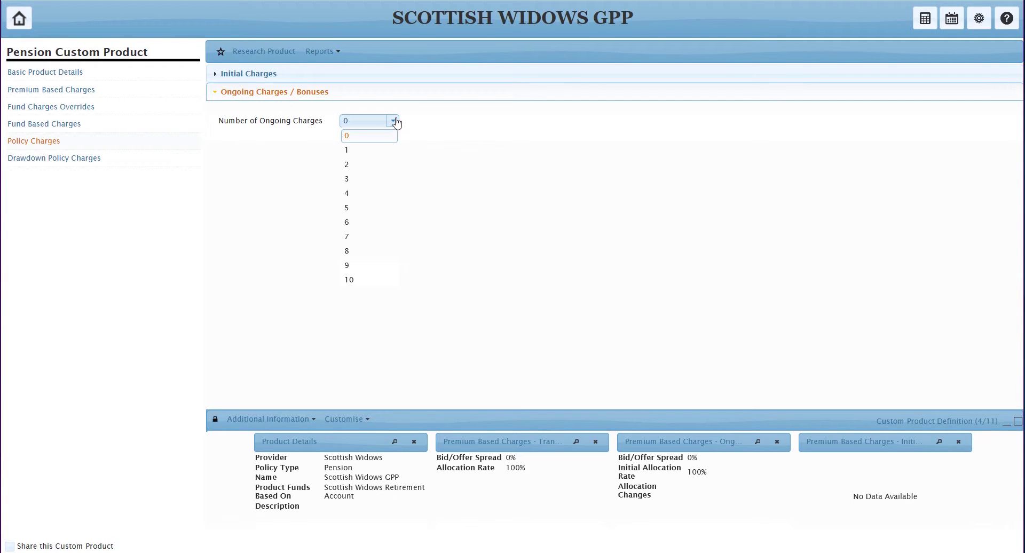
pyautogui.click(371, 154)
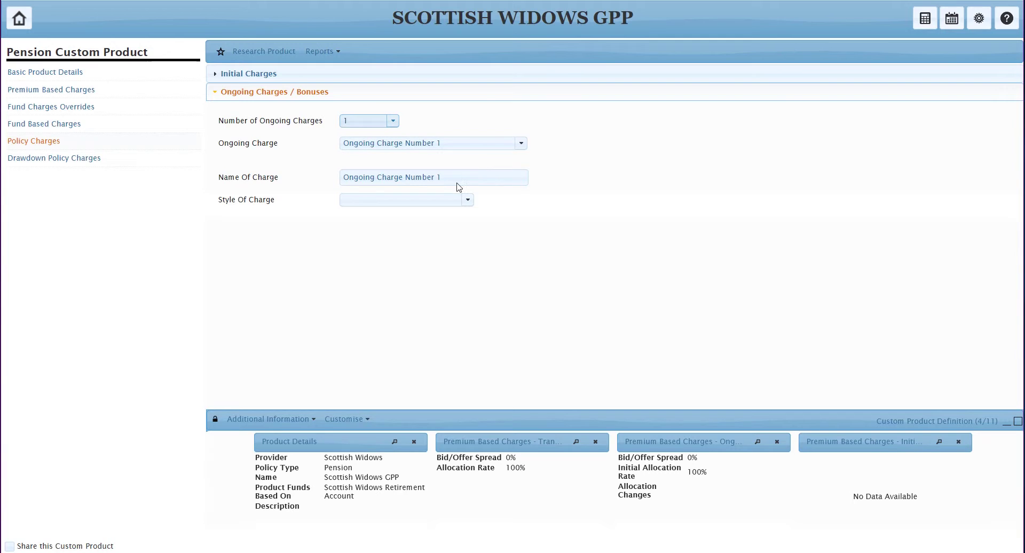
pyautogui.moveTo(458, 179); pyautogui.dragTo(336, 181)
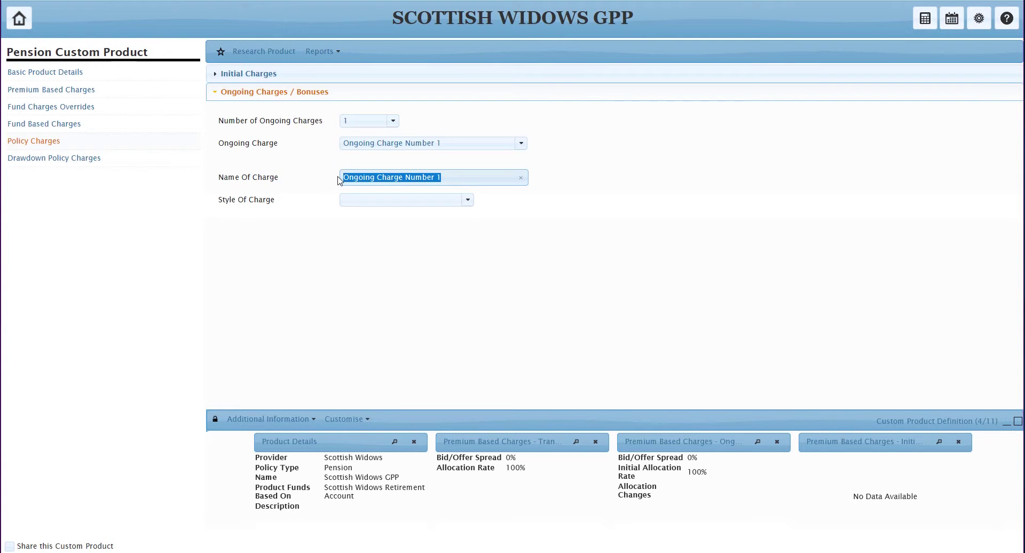
pyautogui.write('Platform Fee')
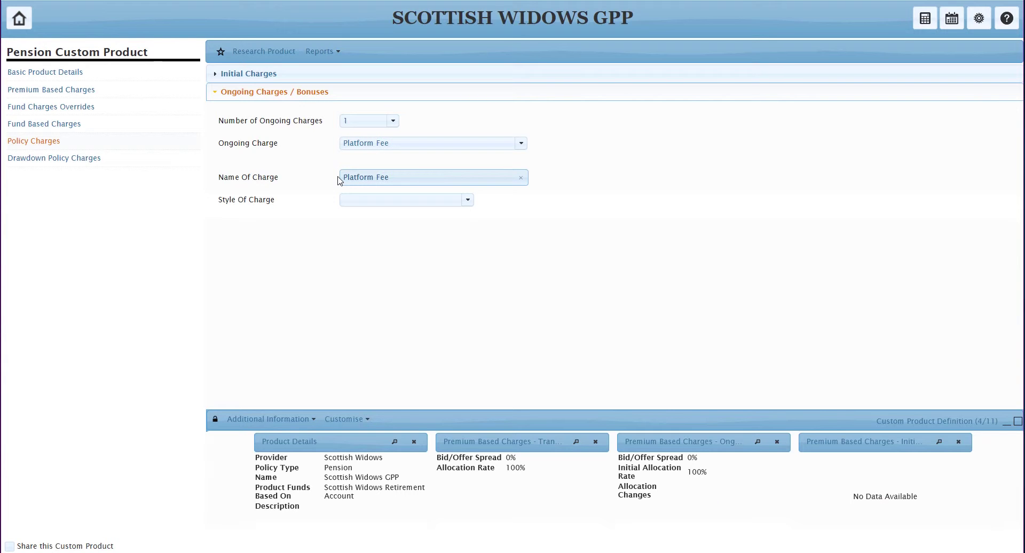
# Define the Platform Fee as a Percentage of Fund of 0.10% per annum, charged Monthly.
pyautogui.click(468, 202)
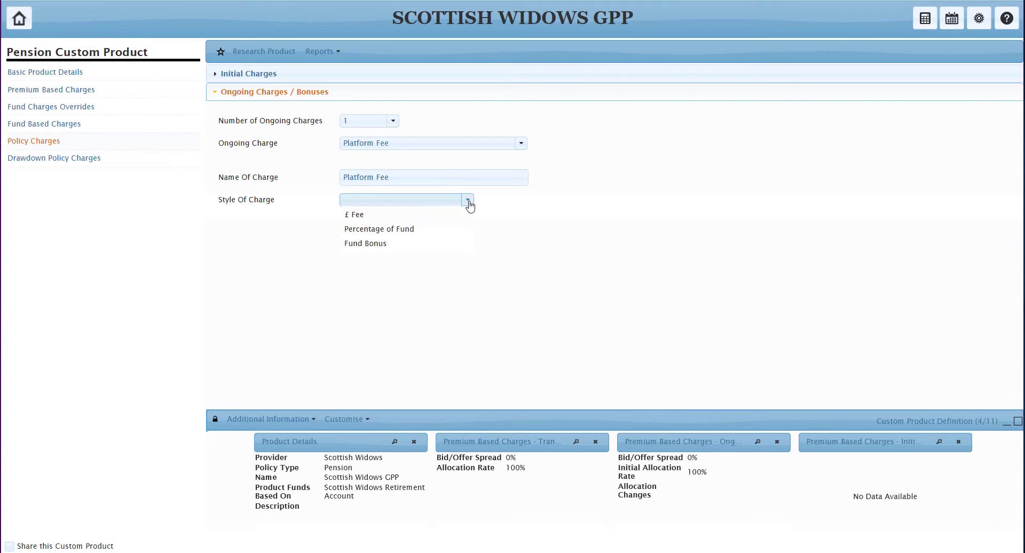
pyautogui.click(378, 229)
pyautogui.click(407, 221)
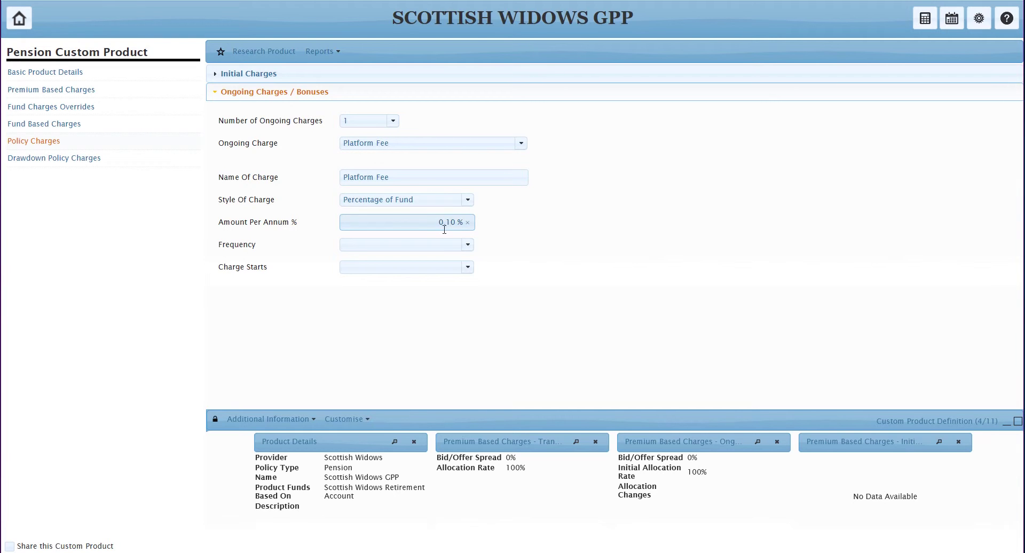
pyautogui.click(467, 244)
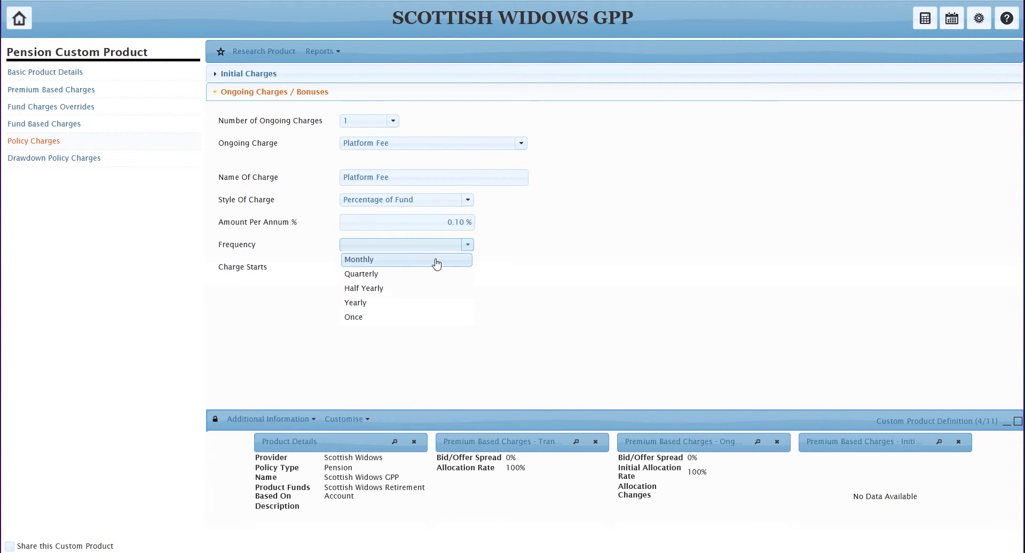
pyautogui.click(436, 263)
# Apply the Platform Fee In Advance, starting At Outset, with its stop option set to Does Not Stop.
pyautogui.click(466, 266)
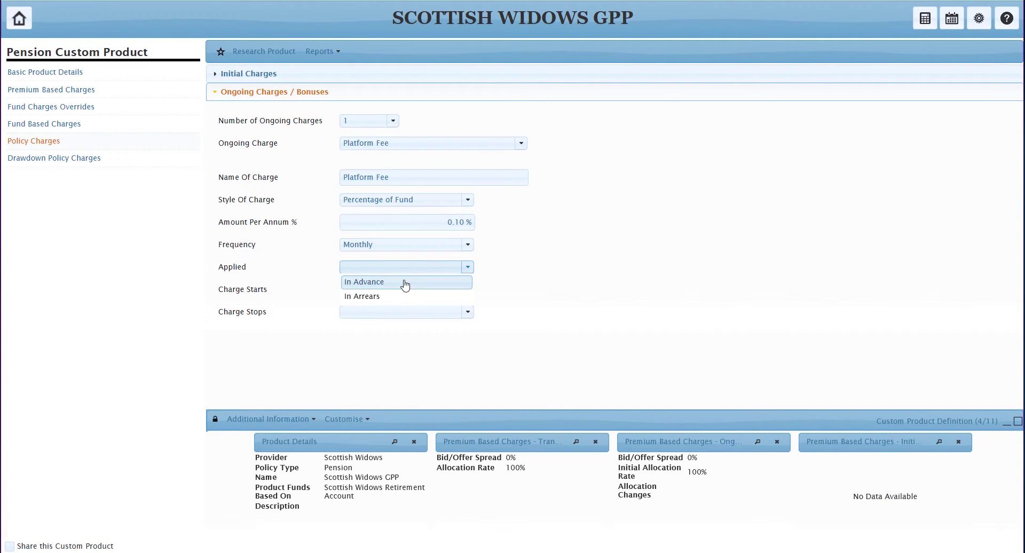
pyautogui.click(405, 283)
pyautogui.click(446, 291)
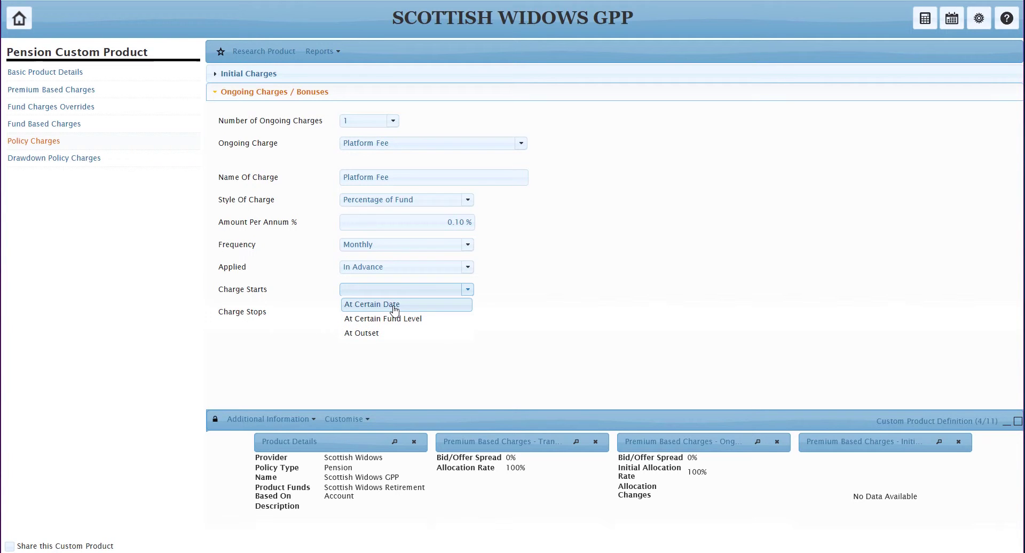
pyautogui.click(375, 334)
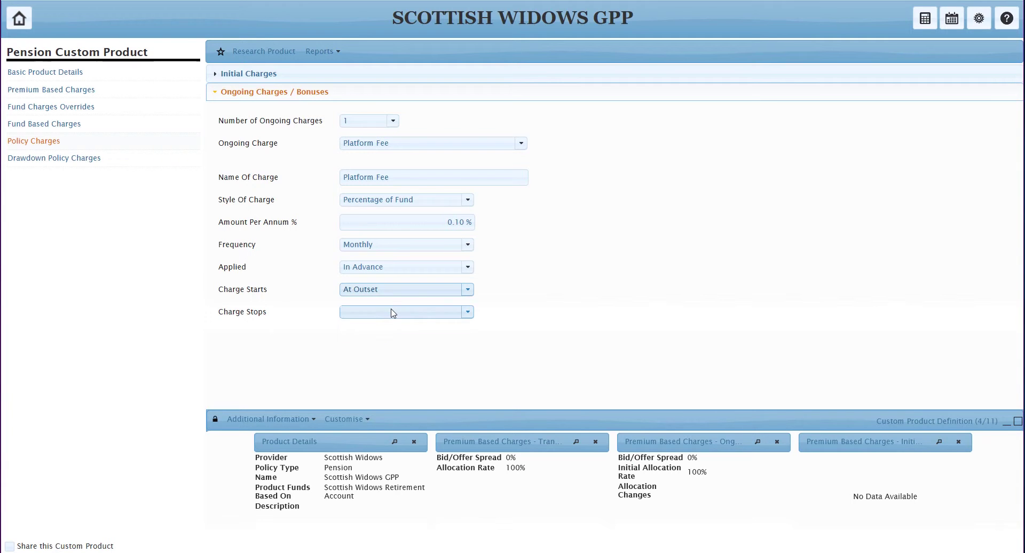
pyautogui.click(393, 313)
pyautogui.click(384, 356)
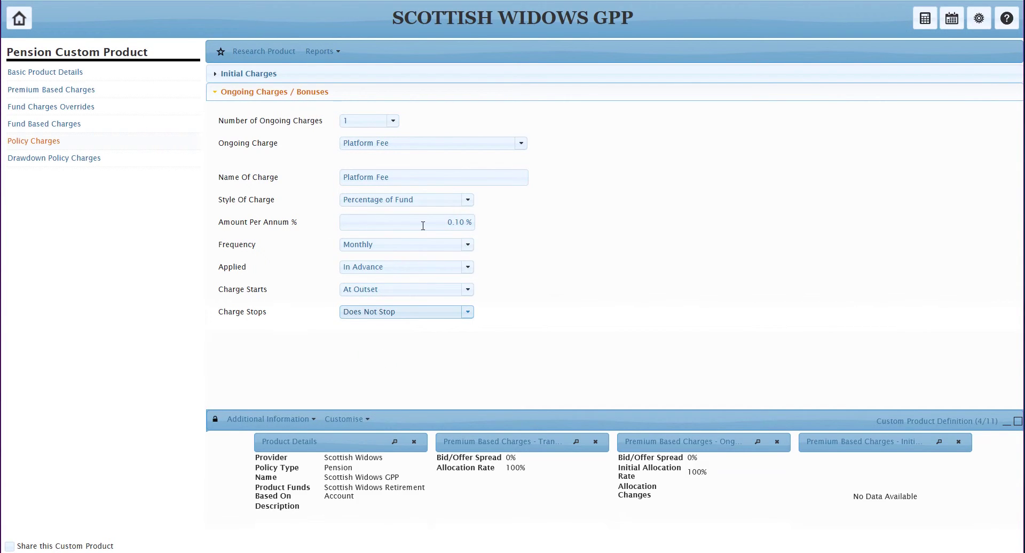
# Check the fund charges overrides, and return to the ongoing policy charges.
pyautogui.click(59, 108)
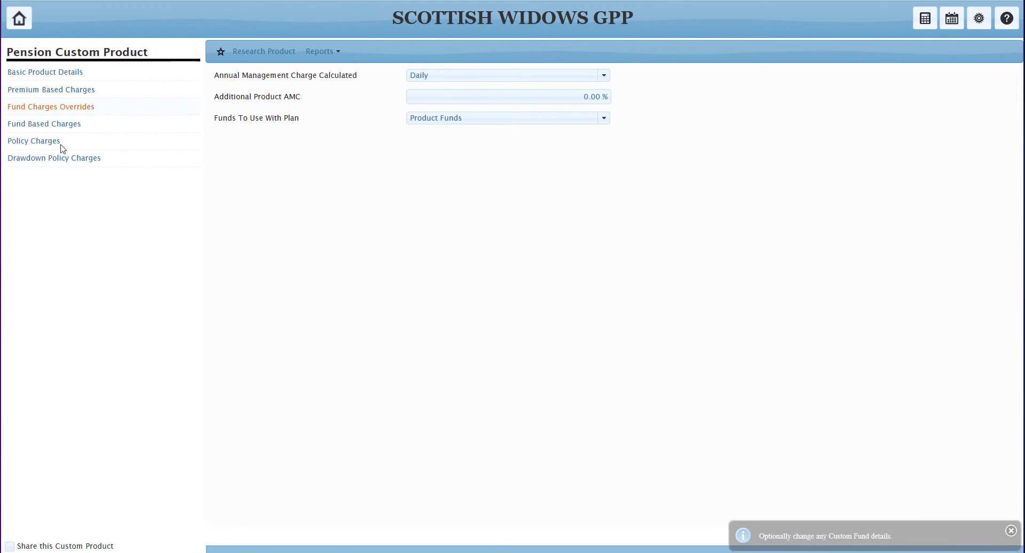
pyautogui.click(44, 142)
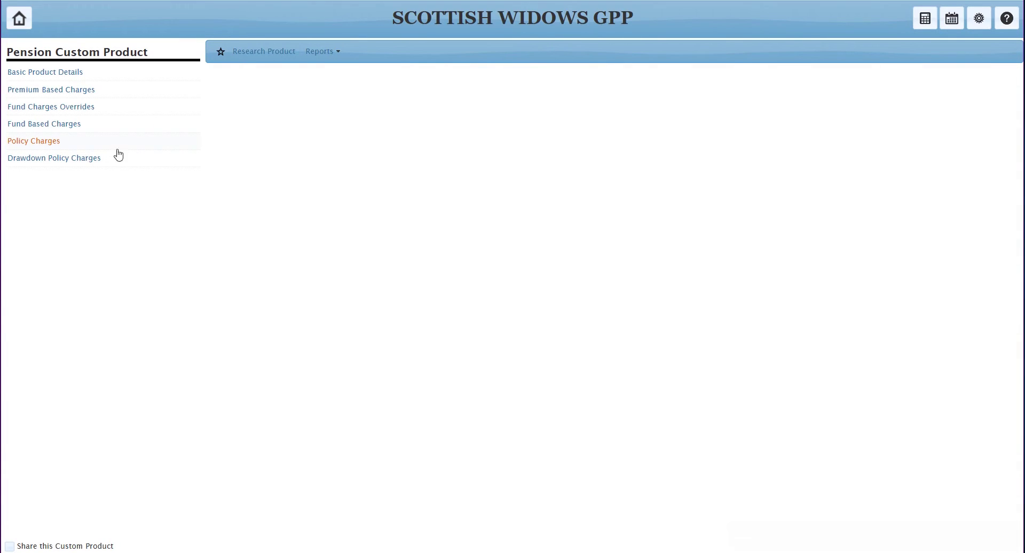
pyautogui.click(234, 154)
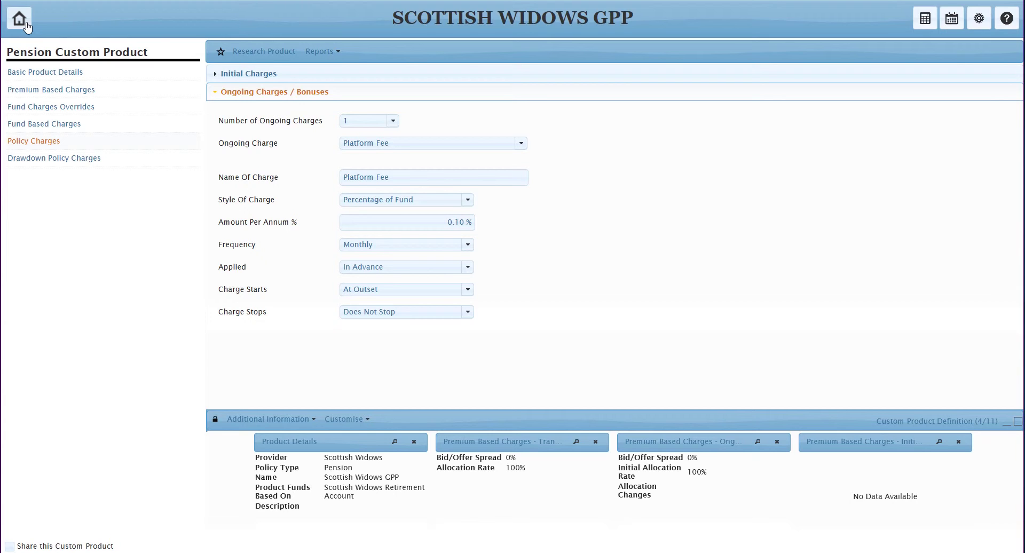
# Leave the custom product, reopen the recent pension switching quote and look through its product results.
pyautogui.click(26, 24)
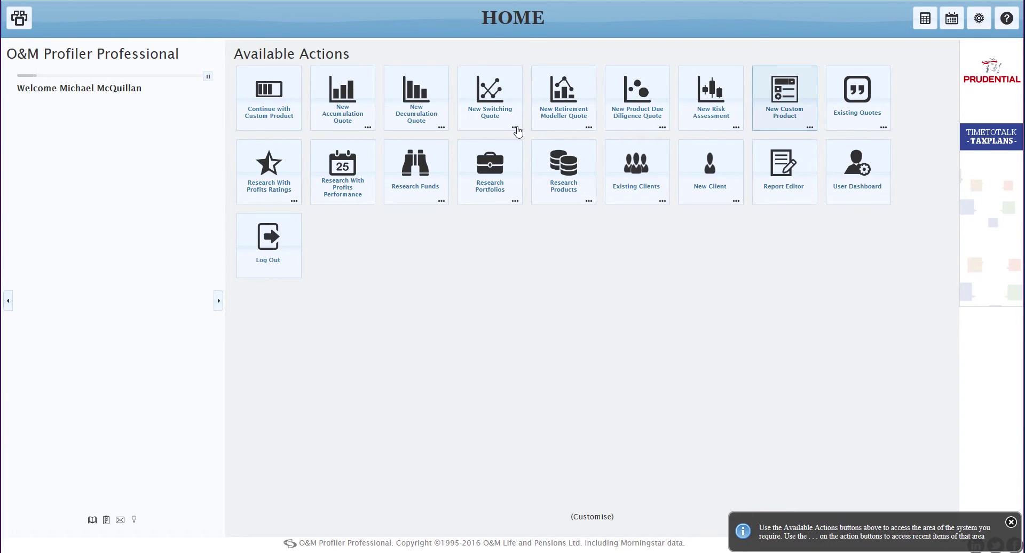
pyautogui.click(514, 127)
pyautogui.click(554, 164)
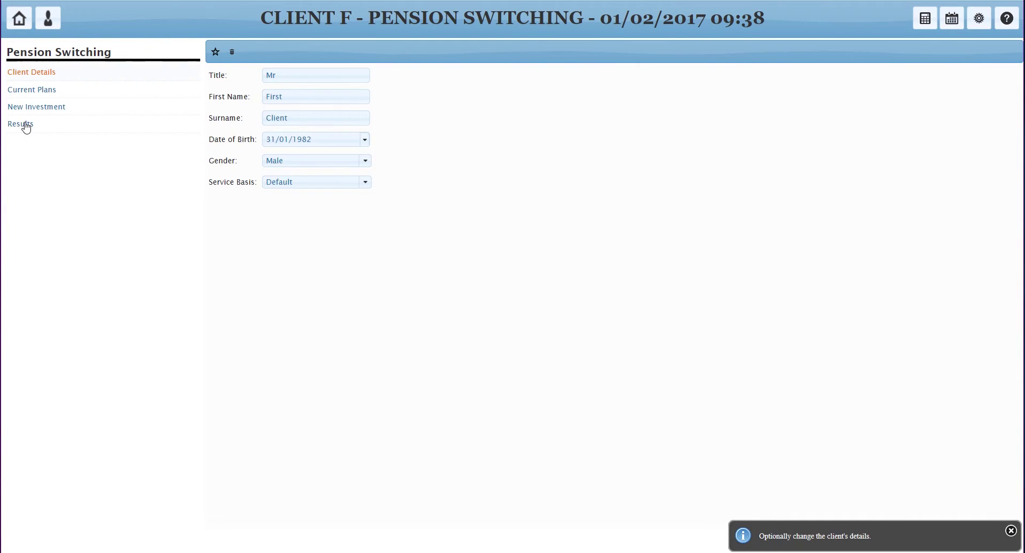
pyautogui.click(25, 124)
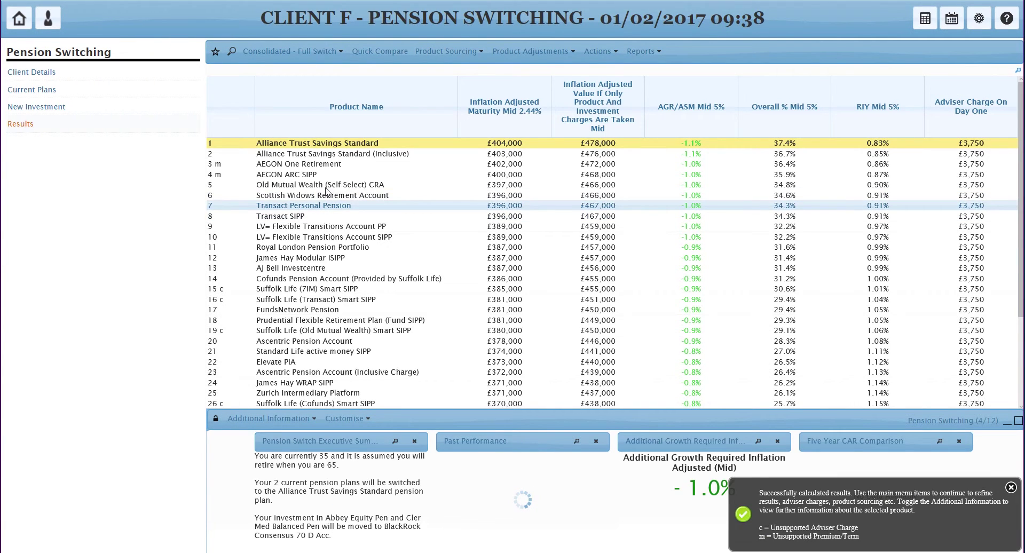
pyautogui.scroll(-3, 328, 191)
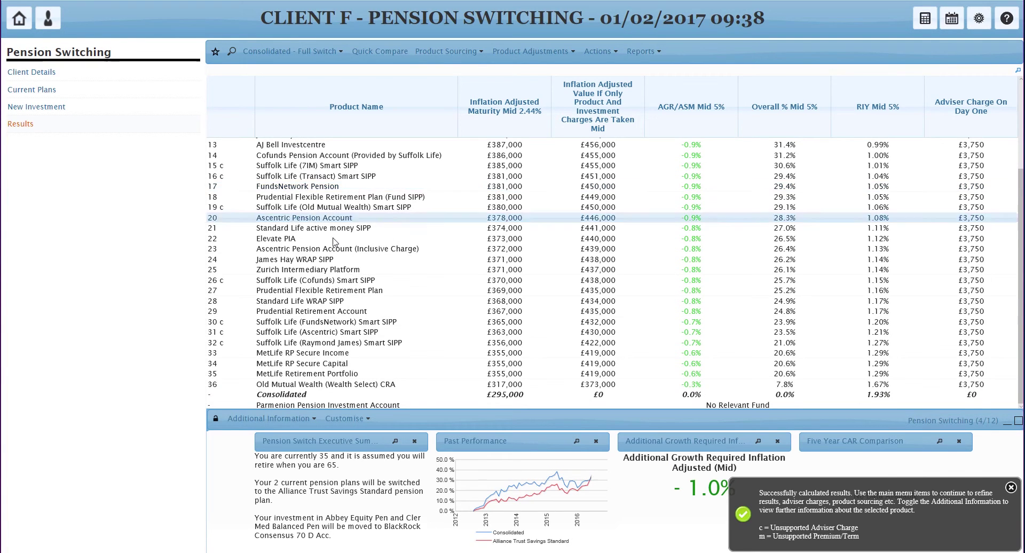
pyautogui.scroll(3, 334, 242)
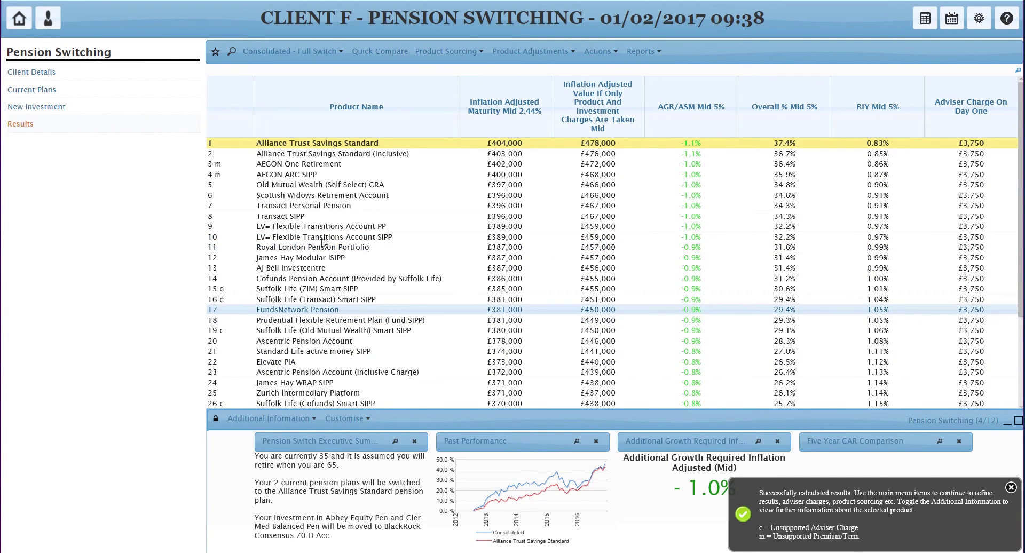
# Clear the product sourcing criteria and filter the switching results to the product types Profiler Products and Custom Products.
pyautogui.click(454, 54)
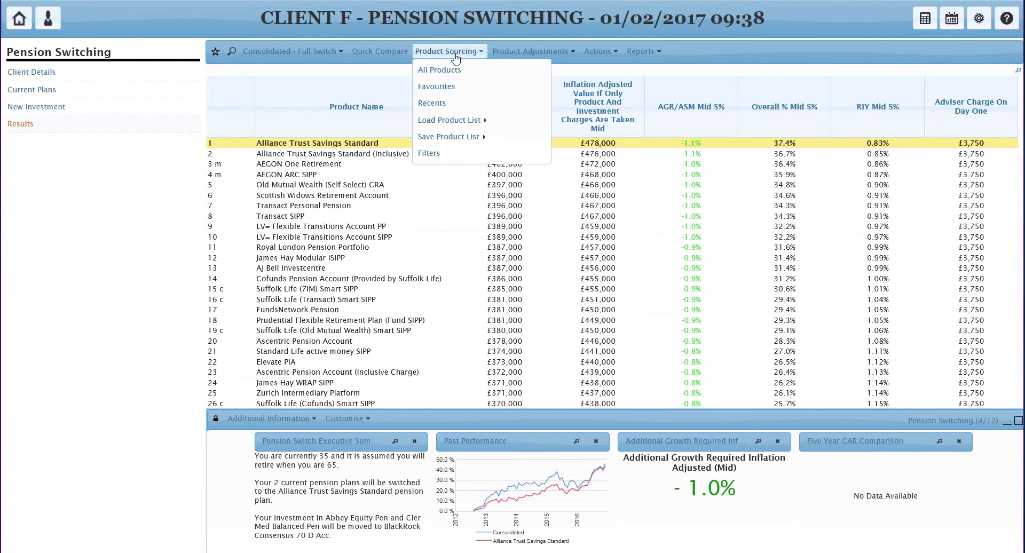
pyautogui.click(441, 155)
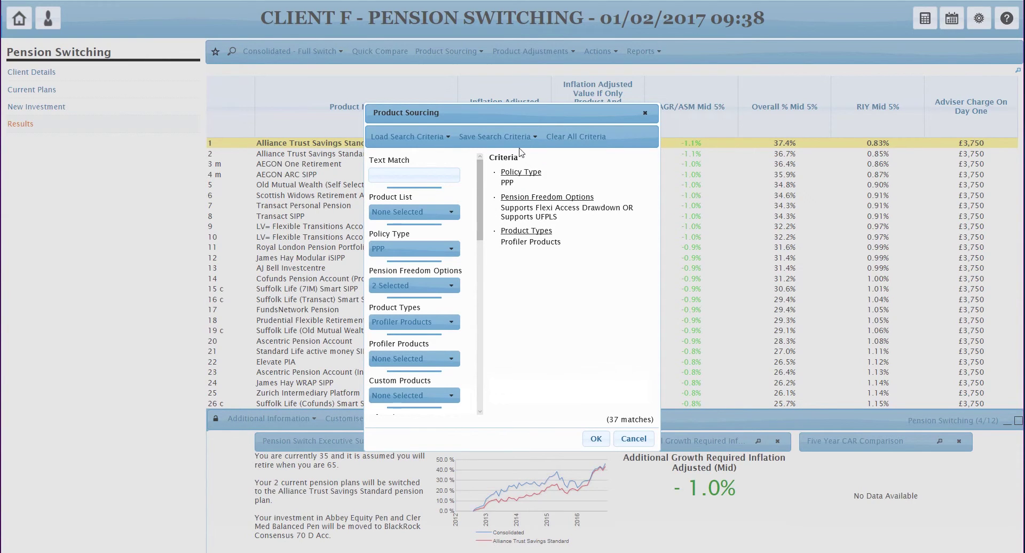
pyautogui.click(567, 138)
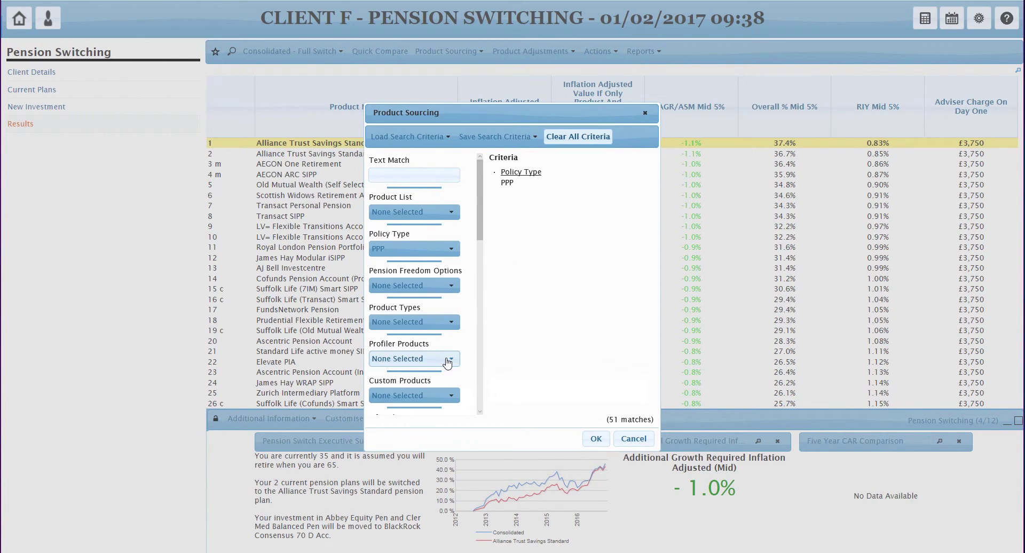
pyautogui.click(451, 323)
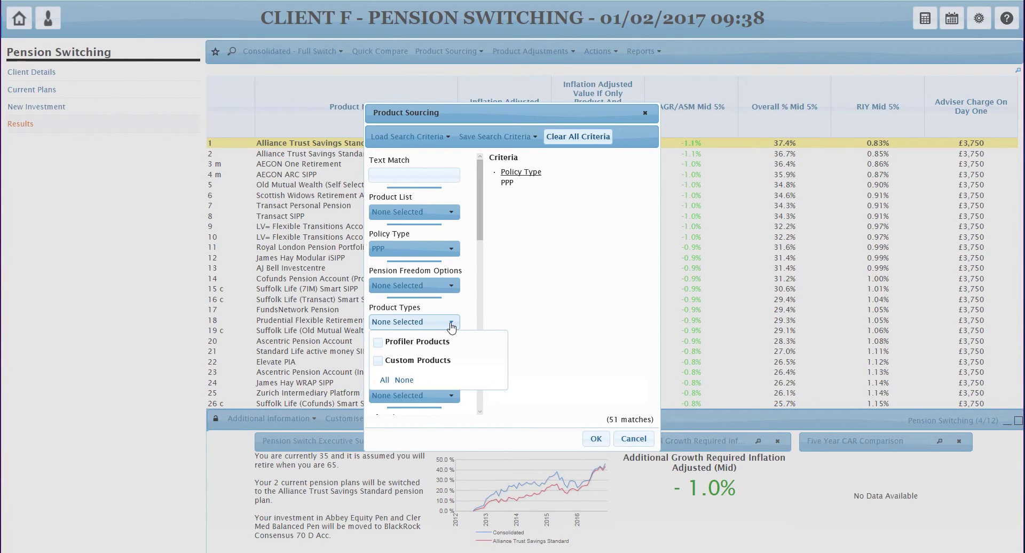
pyautogui.click(378, 343)
pyautogui.click(378, 361)
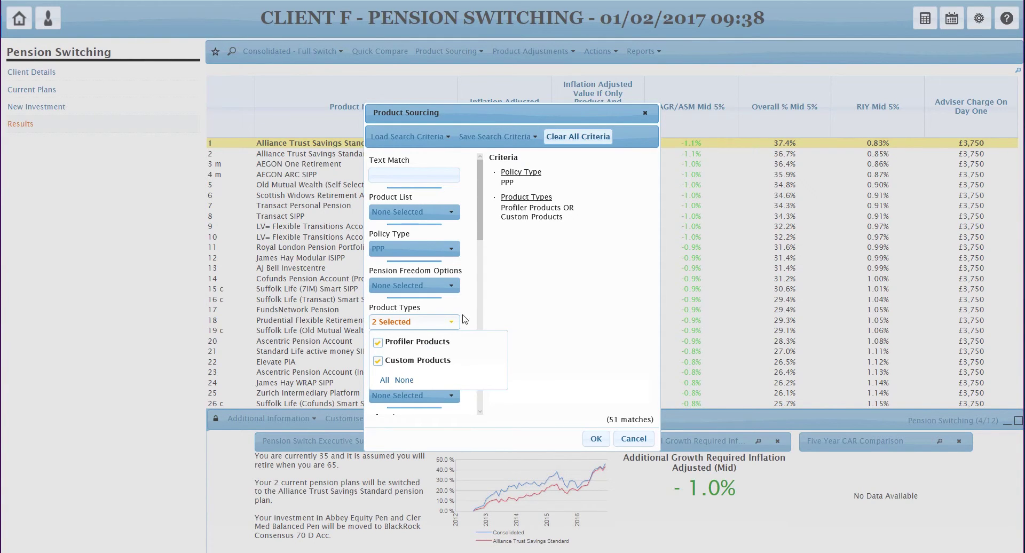
pyautogui.click(488, 191)
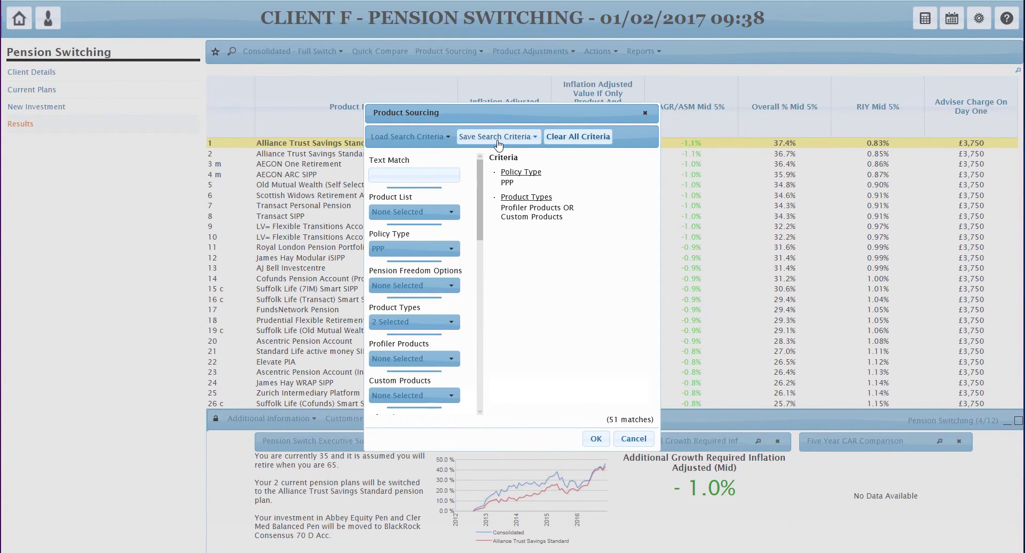
pyautogui.click(596, 438)
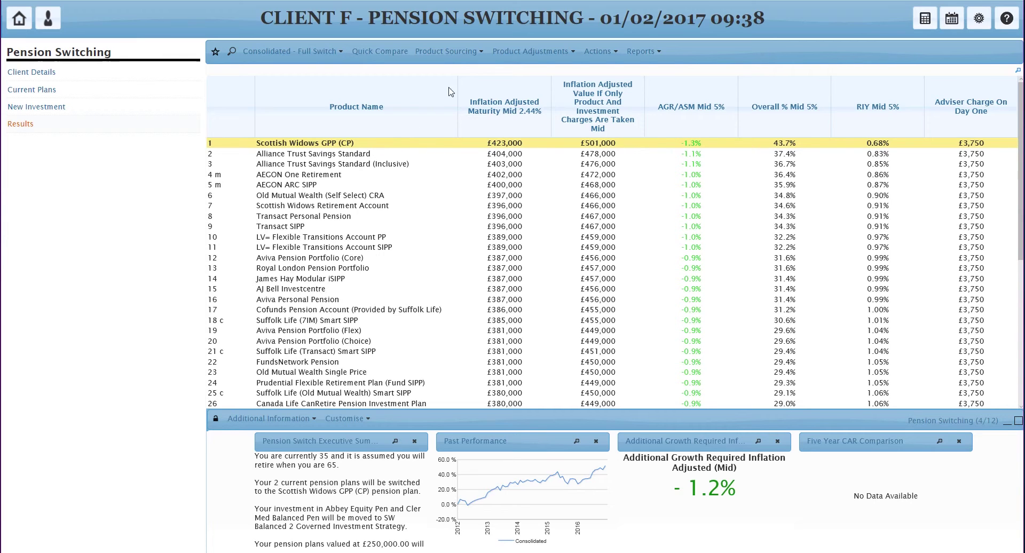
# Save the current product sourcing filters as the default search criteria named "System Products & Custom".
pyautogui.click(455, 53)
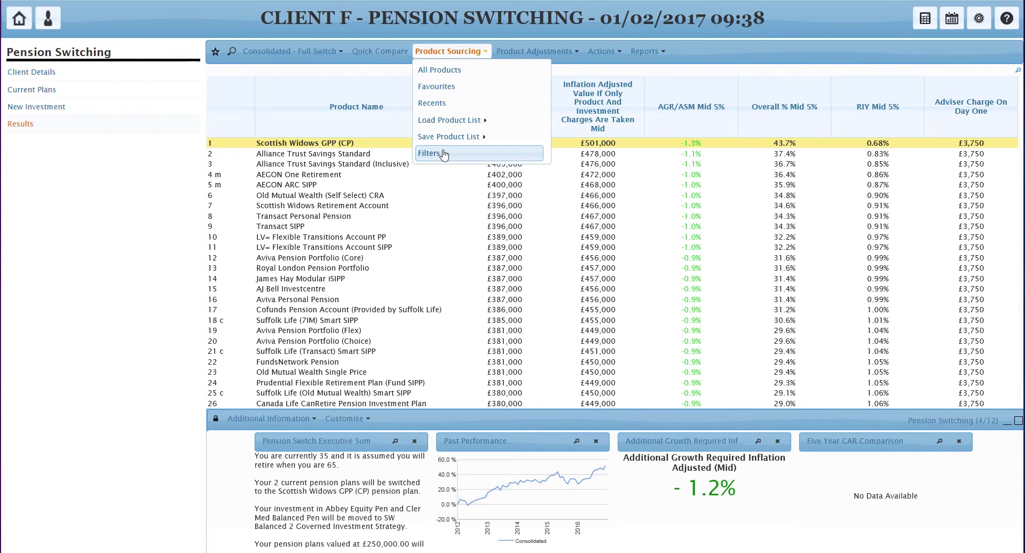
pyautogui.click(444, 154)
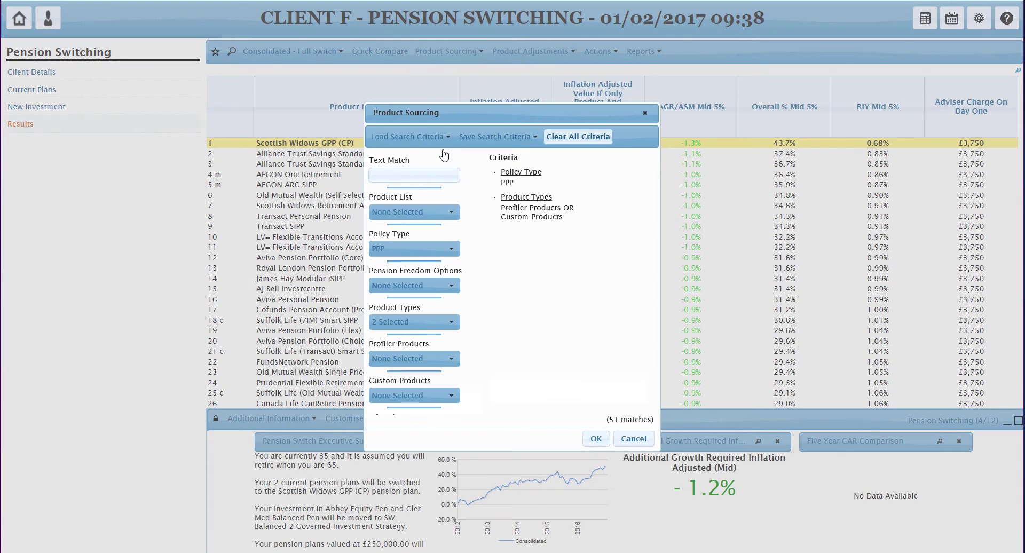
pyautogui.click(487, 138)
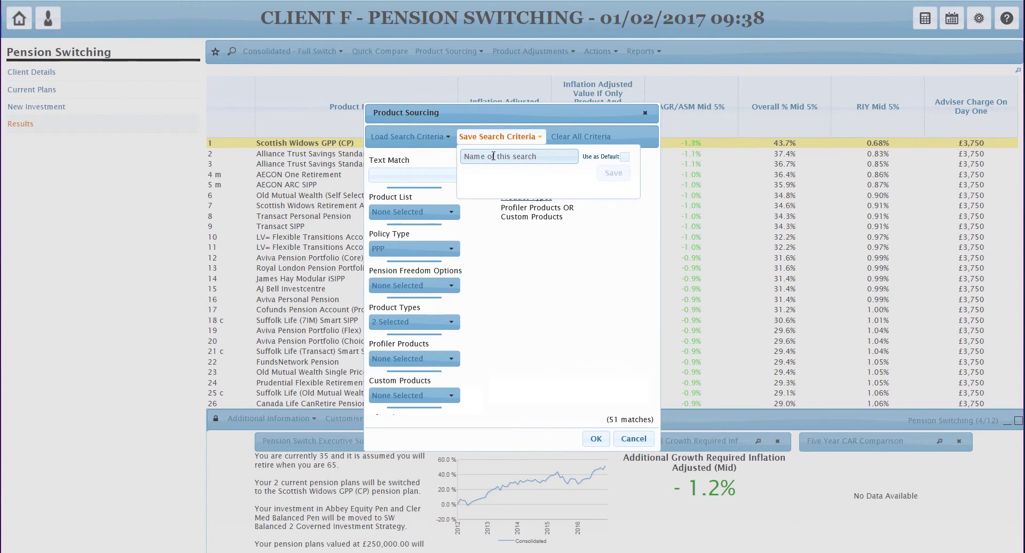
pyautogui.write('System P')
pyautogui.write('roducts ')
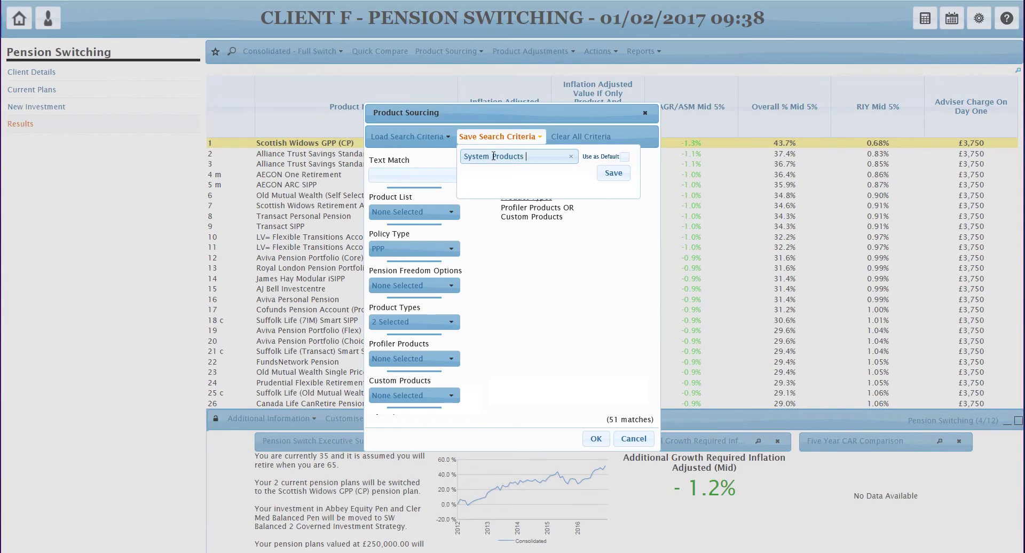
pyautogui.write('& Custom')
pyautogui.click(624, 157)
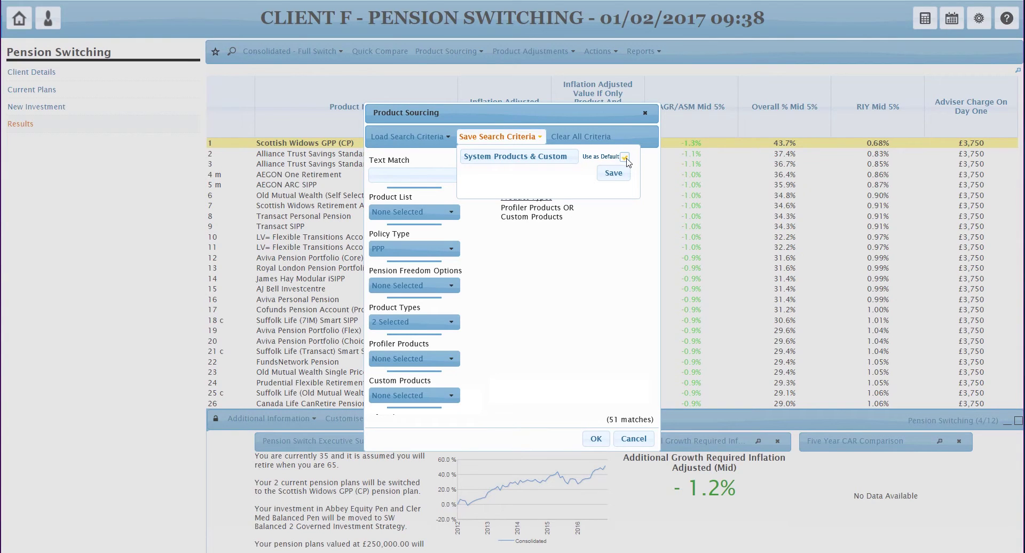
pyautogui.click(618, 174)
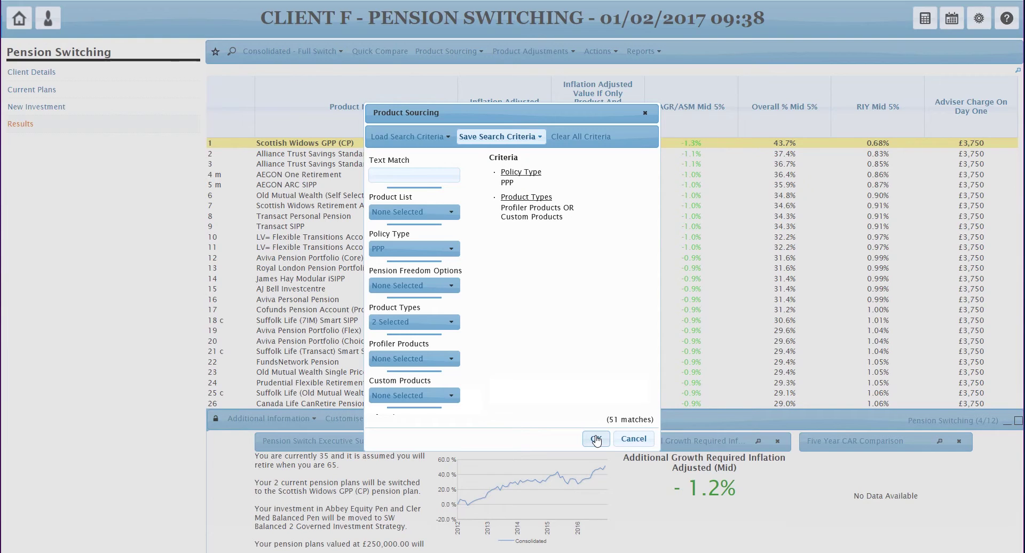
# Check the list of saved search criteria for the new default, and accept the product sourcing filters.
pyautogui.click(515, 138)
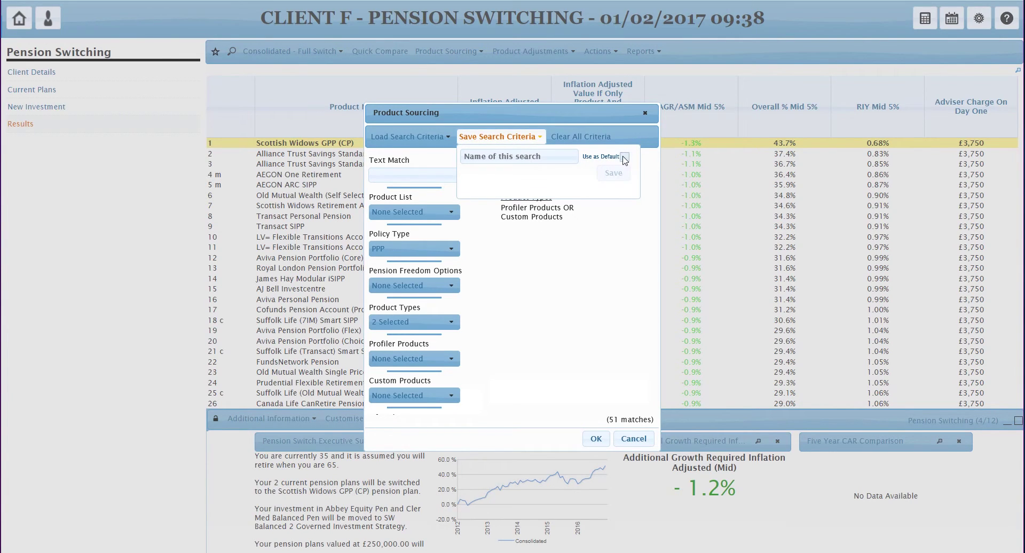
pyautogui.click(429, 138)
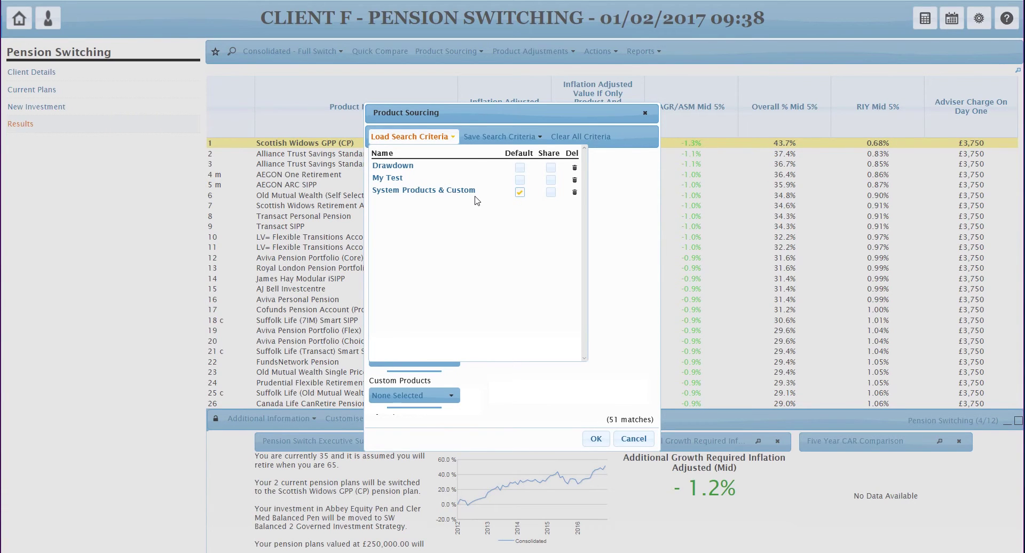
pyautogui.click(596, 439)
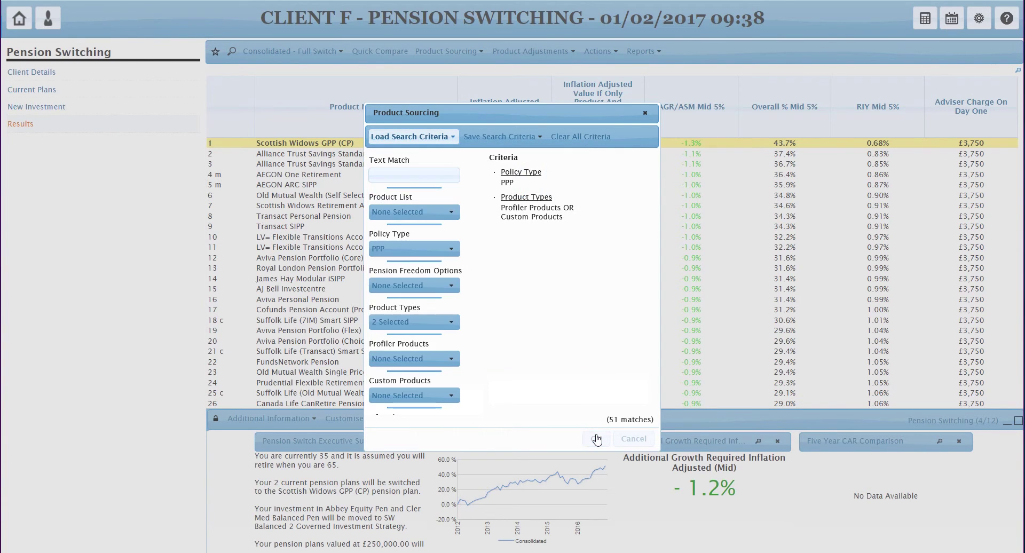